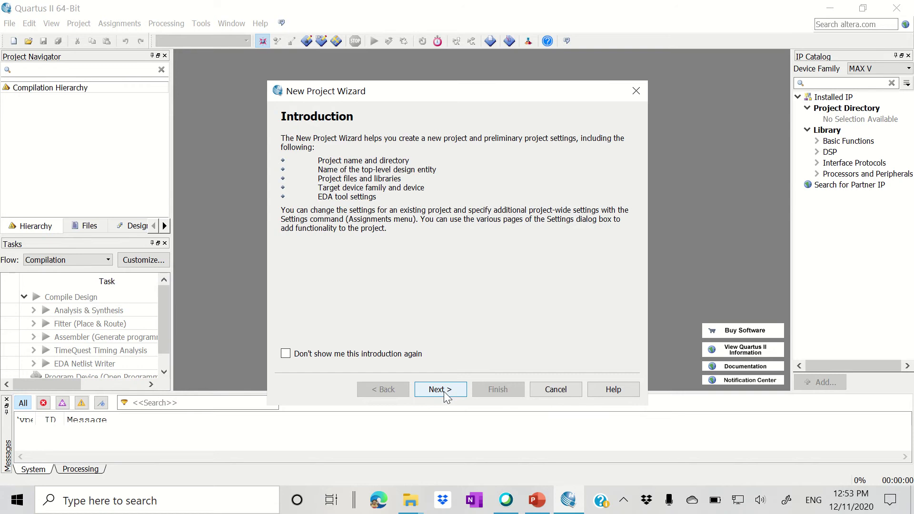
Create a new project named Adder in the working directory C:\altera\14.1\Assign1, keeping the remaining wizard settings at their defaults
left_click(444, 391)
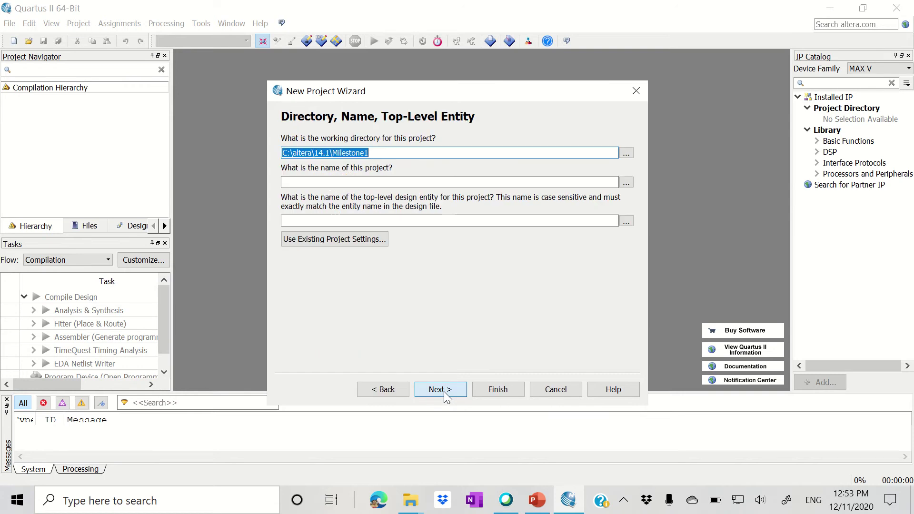
left_click(375, 154)
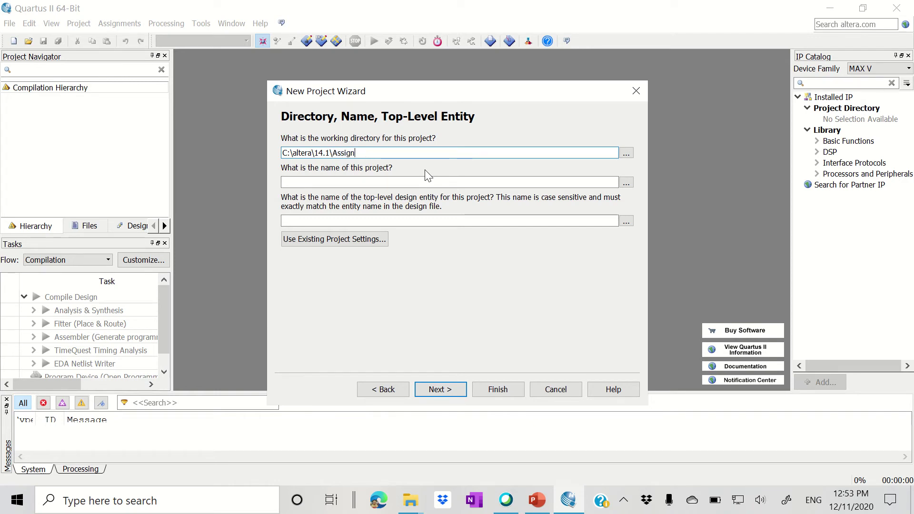
type("1")
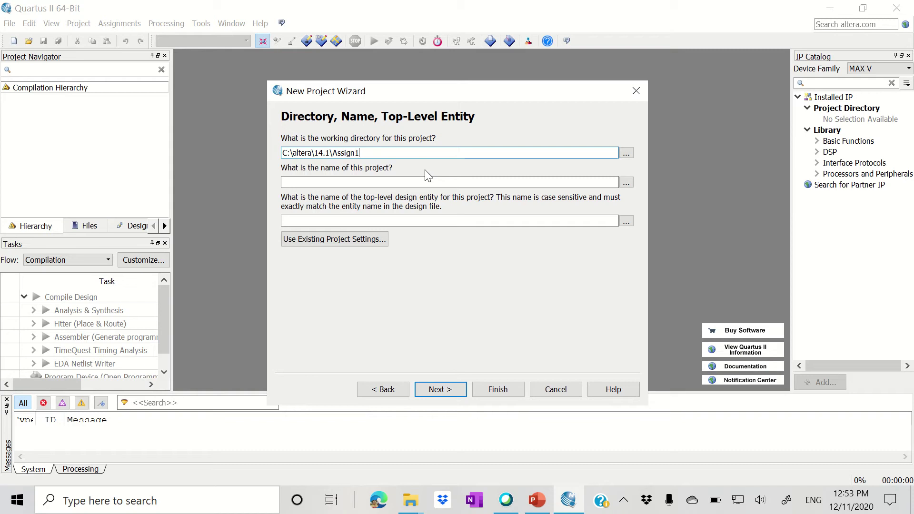
left_click(351, 183)
type("Adder")
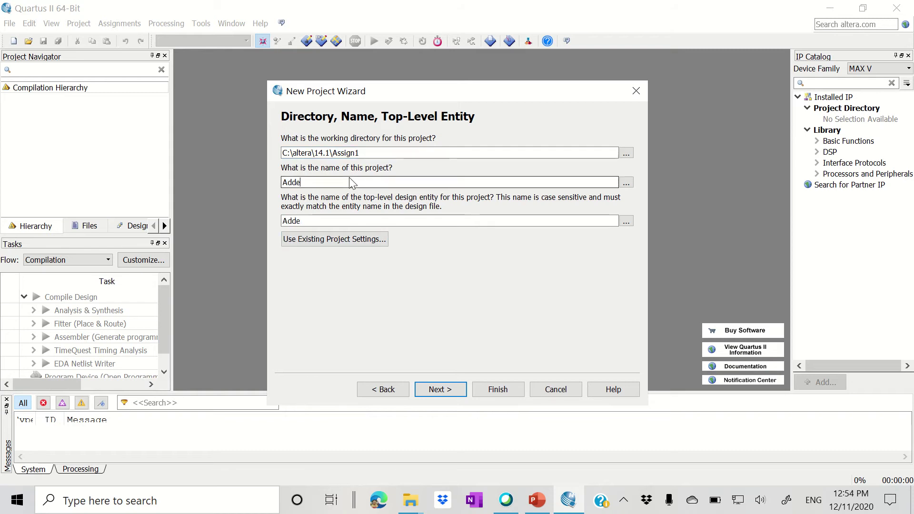
left_click(505, 393)
left_click(481, 260)
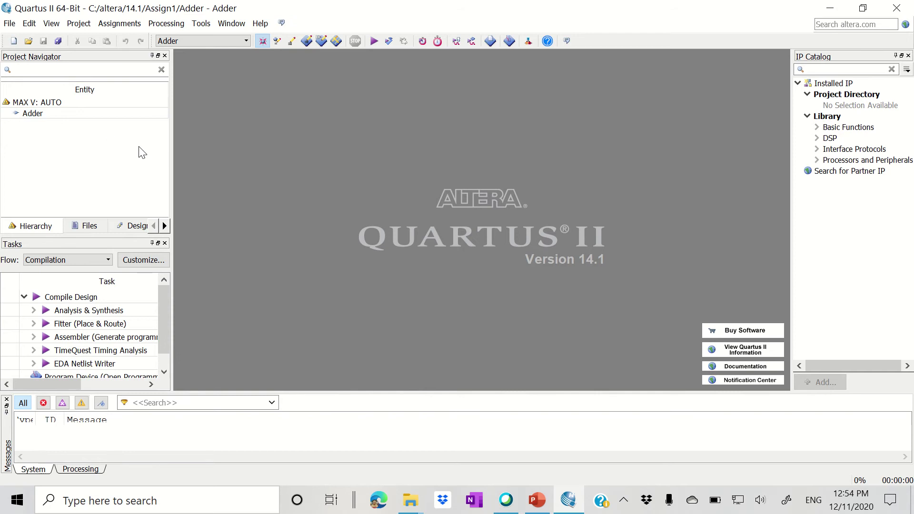
Create a new Block Diagram/Schematic File in the Adder project
left_click(11, 25)
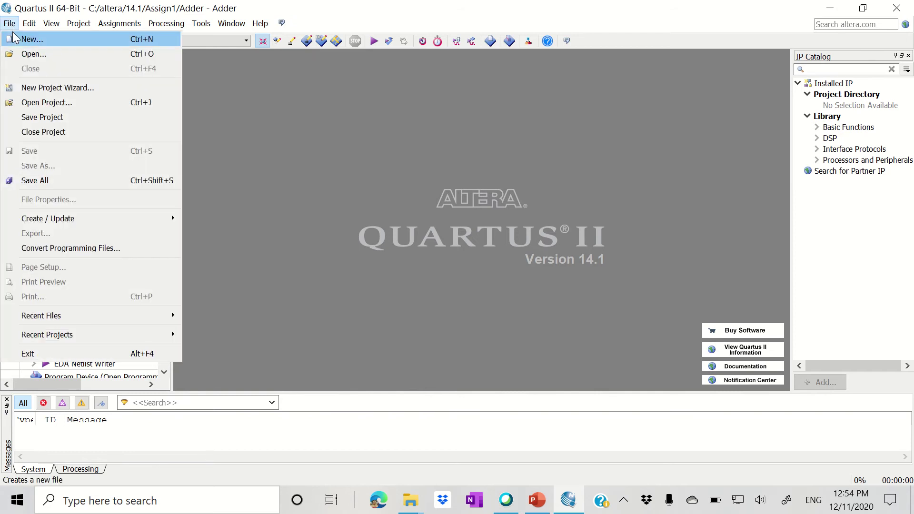
left_click(14, 39)
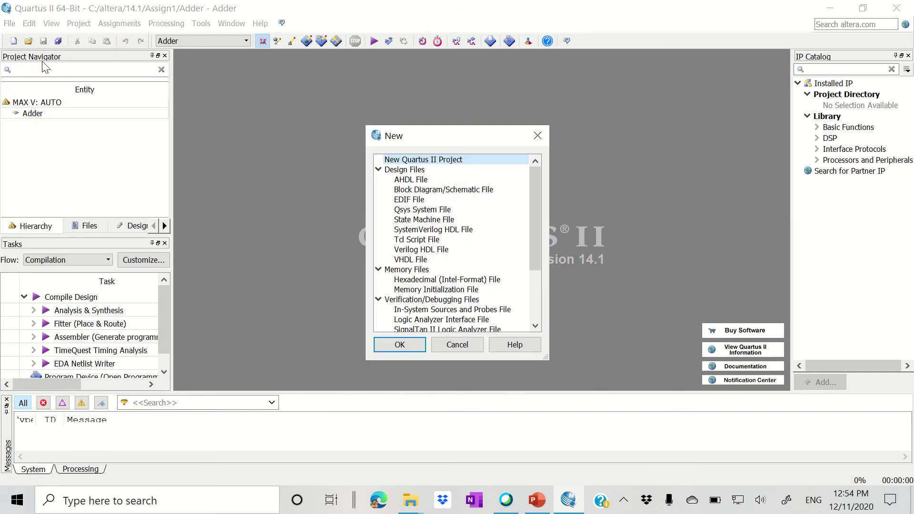
left_click(397, 189)
left_click(398, 344)
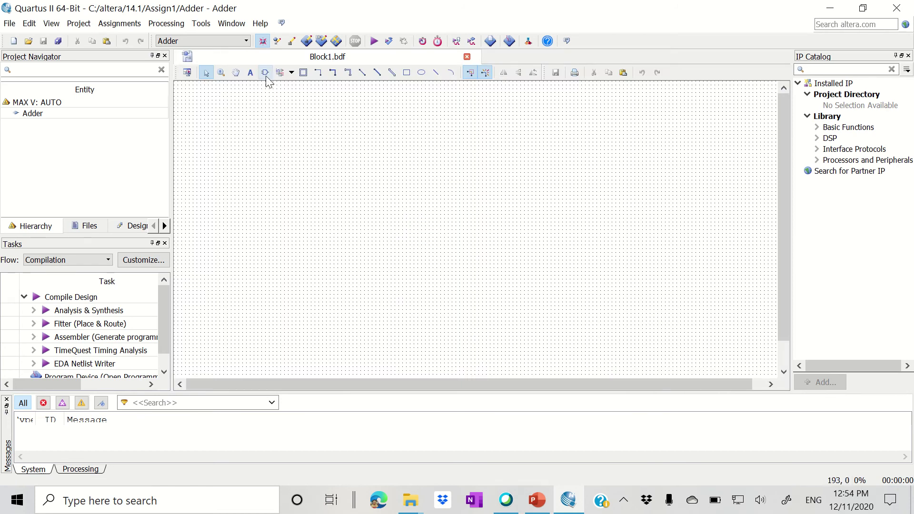
Place one xor gate symbol in the upper middle of the blank schematic
left_click(265, 72)
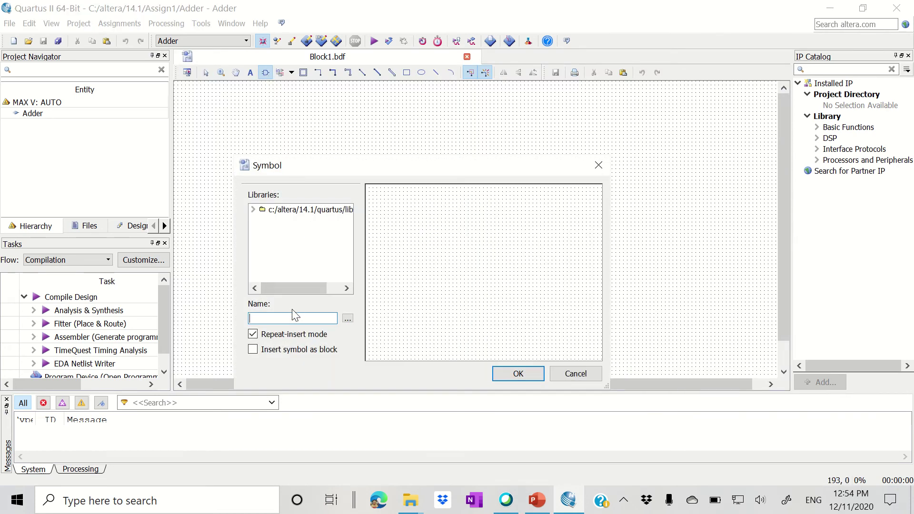
type("xor")
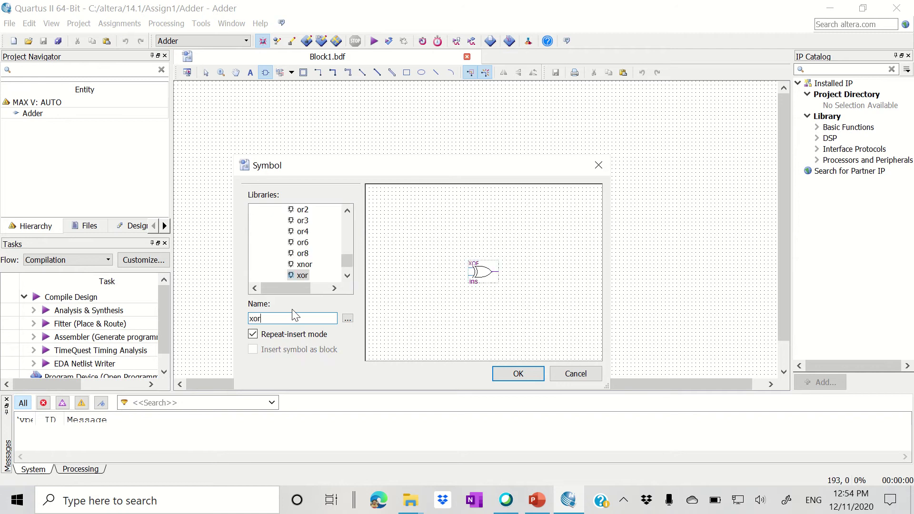
left_click(534, 376)
left_click(408, 130)
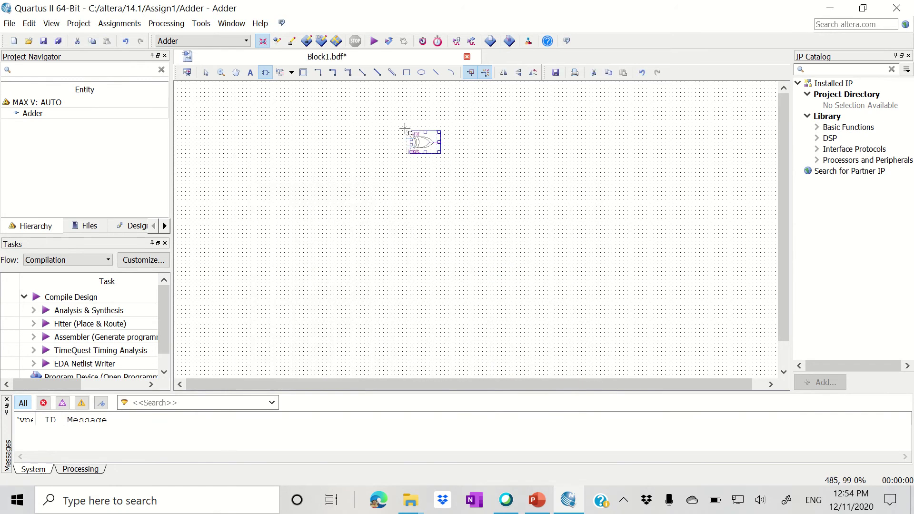
key("Escape")
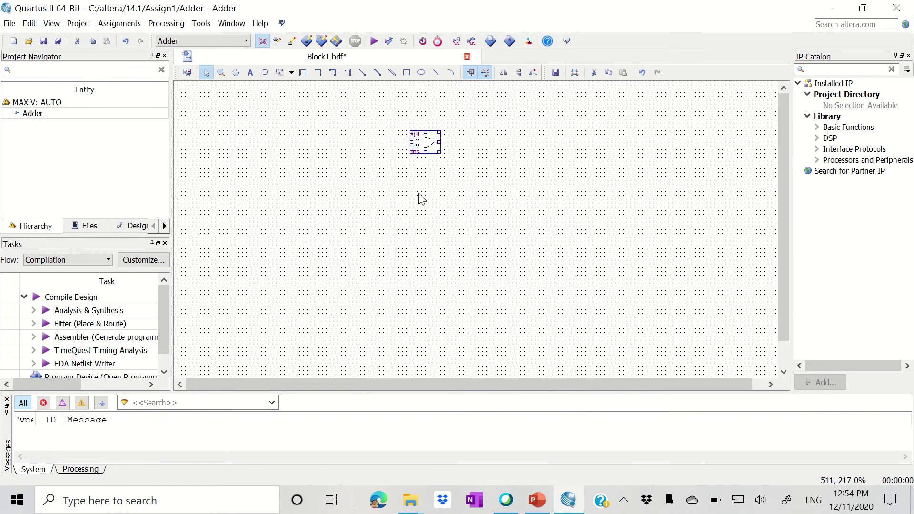
Place one and2 gate symbol from the logic library directly below the XOR gate
left_click(265, 72)
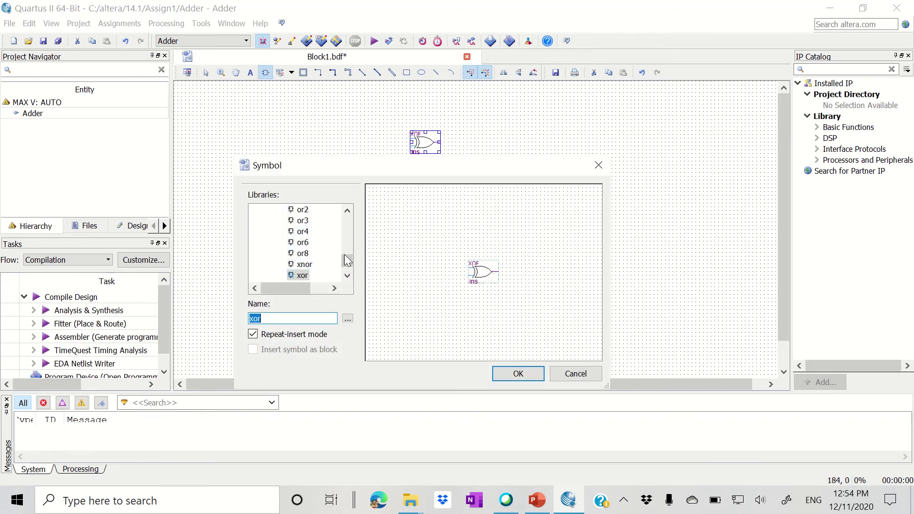
left_click_drag(347, 260, 343, 224)
scroll(315, 226, "up", 1)
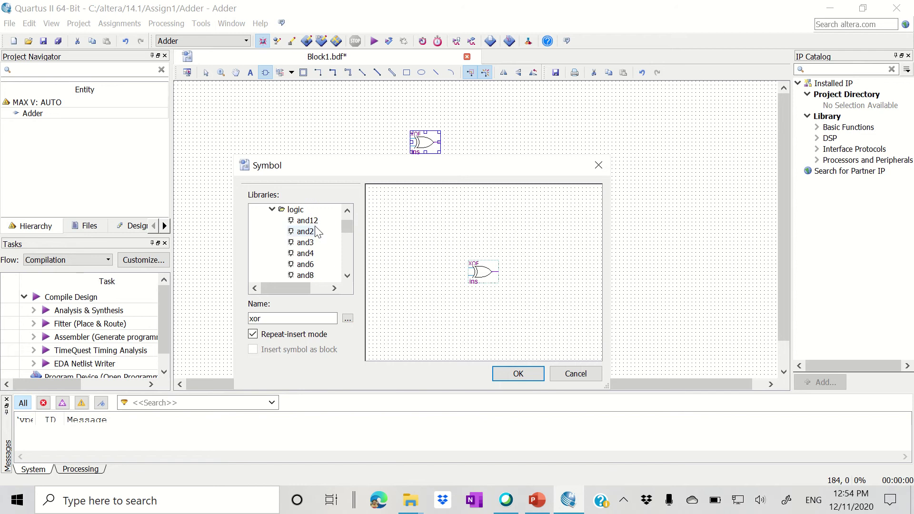
left_click(314, 236)
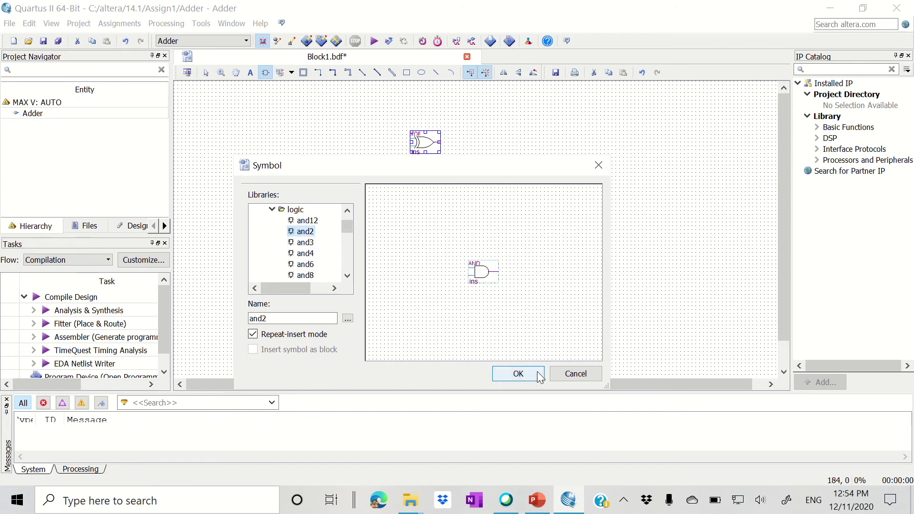
left_click(517, 373)
left_click(404, 174)
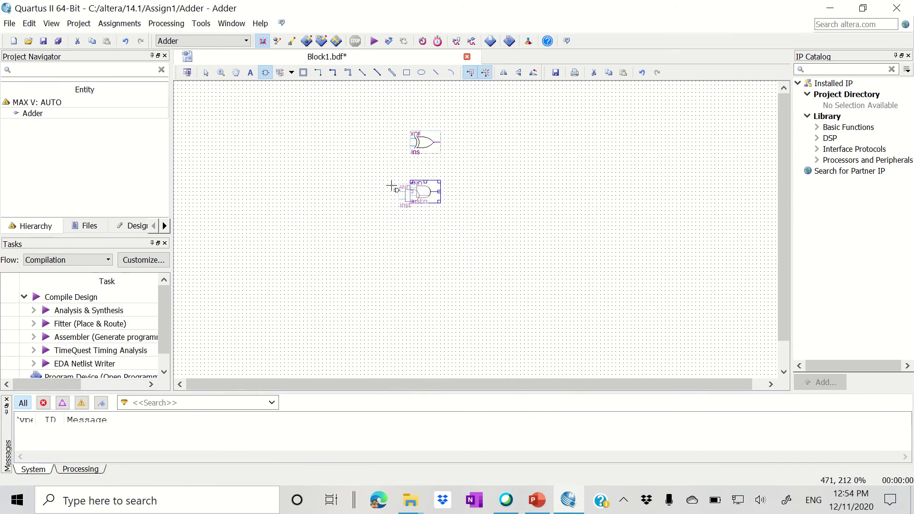
key("Escape")
left_click(341, 230)
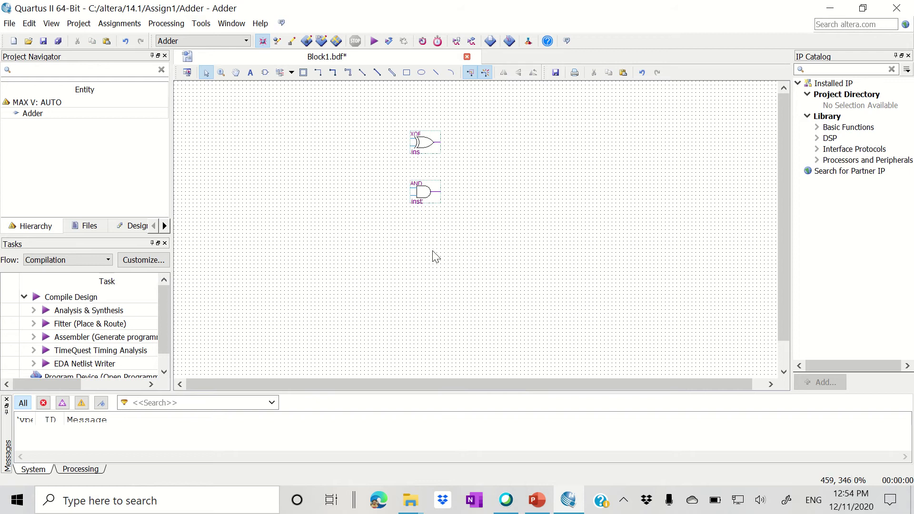
Place two input pins, one above the other, to the left of the XOR gate
left_click(291, 72)
left_click(300, 88)
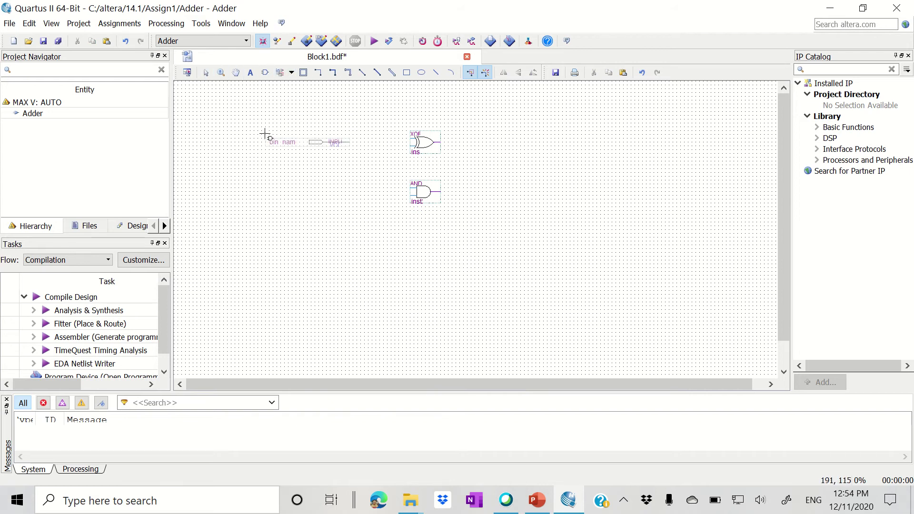
left_click(265, 132)
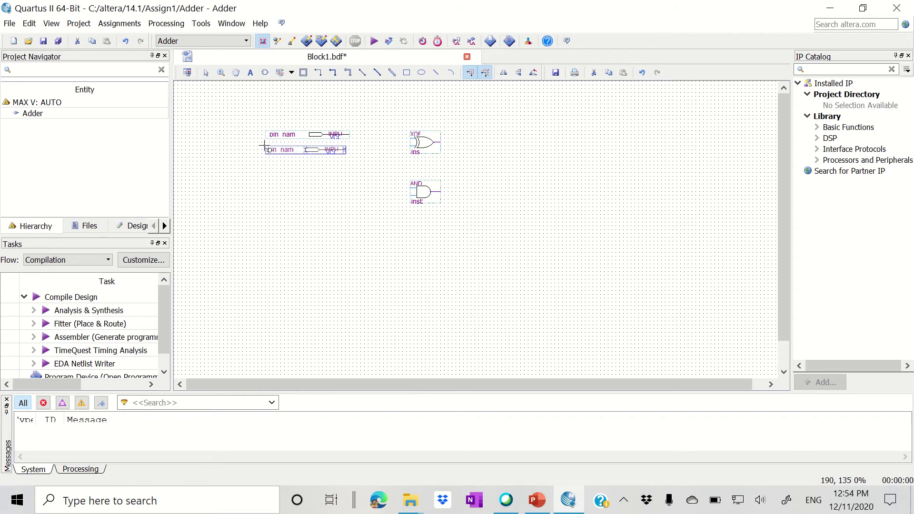
left_click(264, 147)
key("Escape")
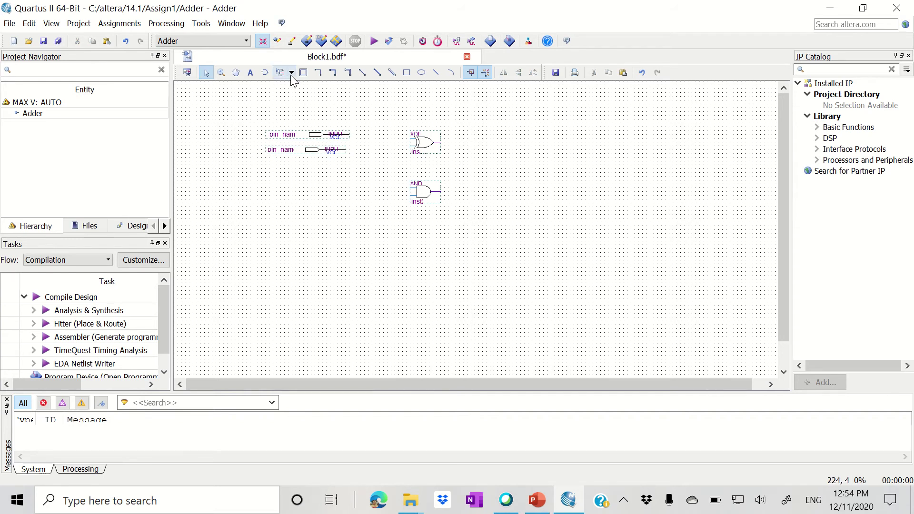
Place two output pins to the right of the gates, one level with the XOR gate and one level with the AND gate
left_click(291, 73)
left_click(300, 102)
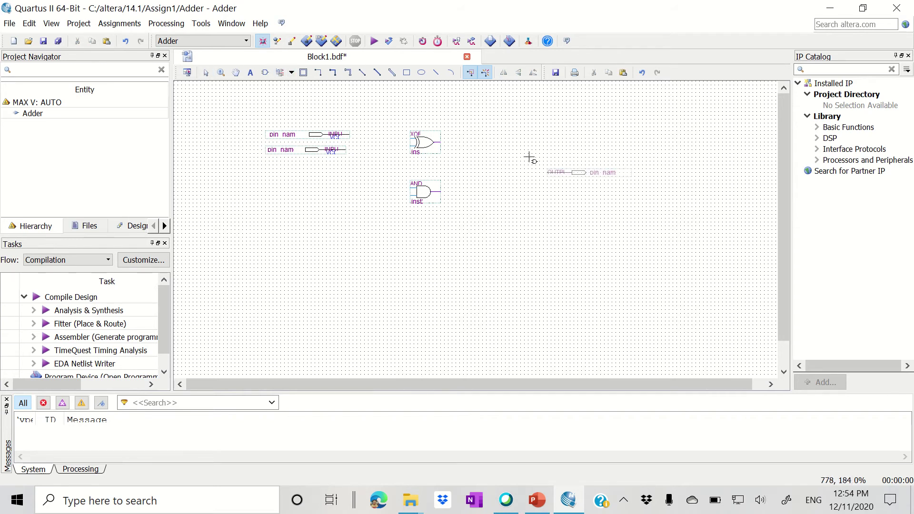
left_click(484, 138)
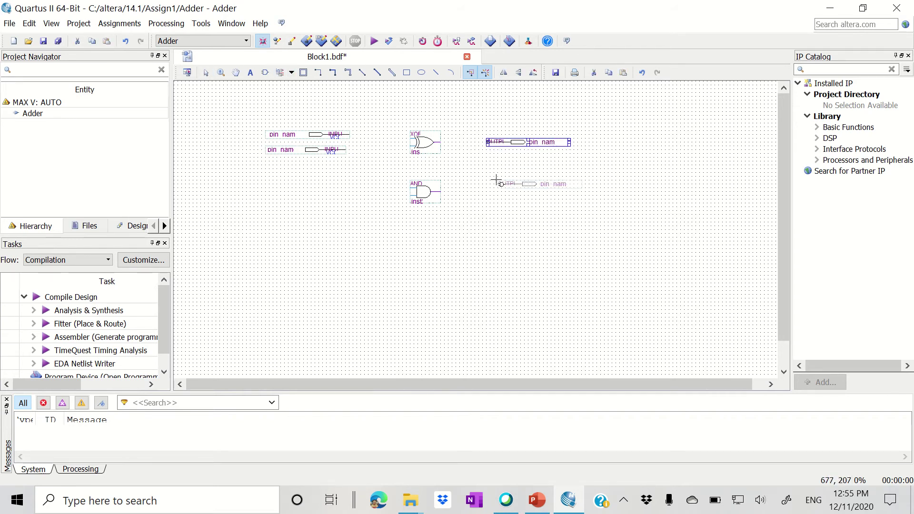
left_click(488, 192)
key("Escape")
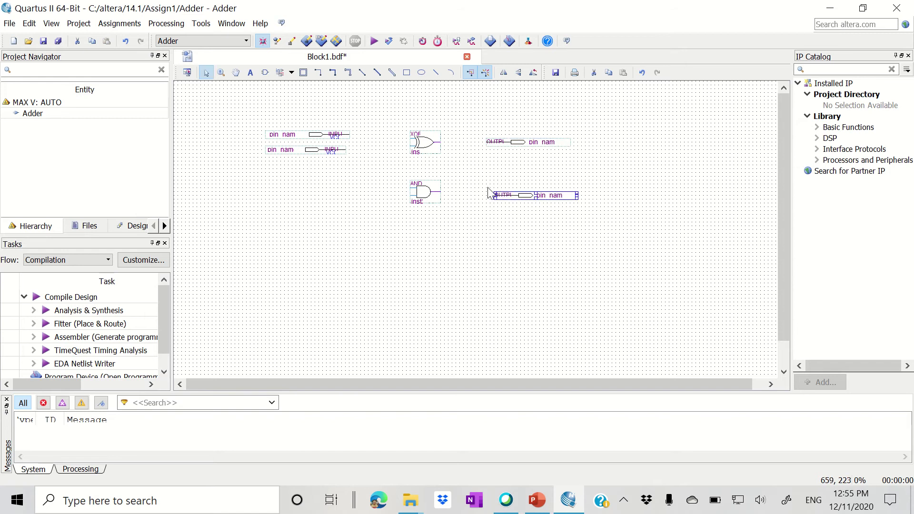
left_click(475, 263)
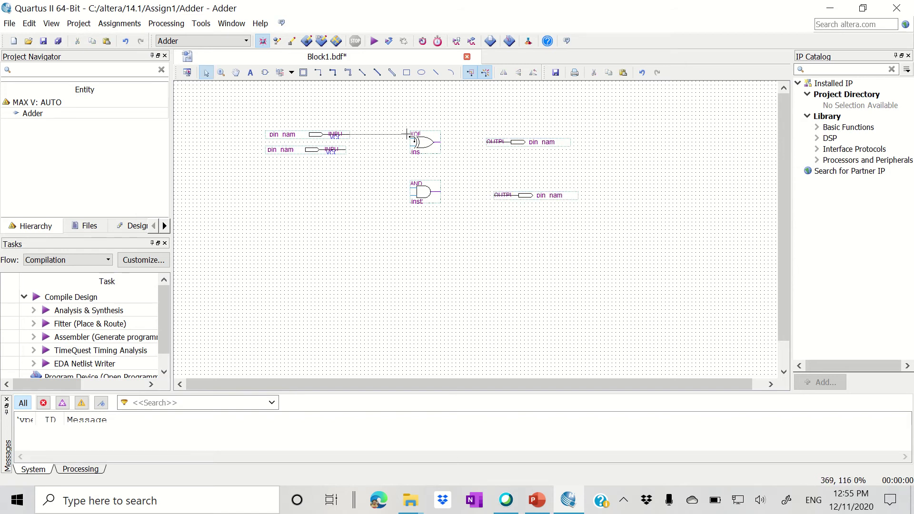
Wire the upper input pin to the XOR gate's upper input and the lower input pin to its lower input
left_click_drag(410, 138, 410, 136)
left_click(222, 73)
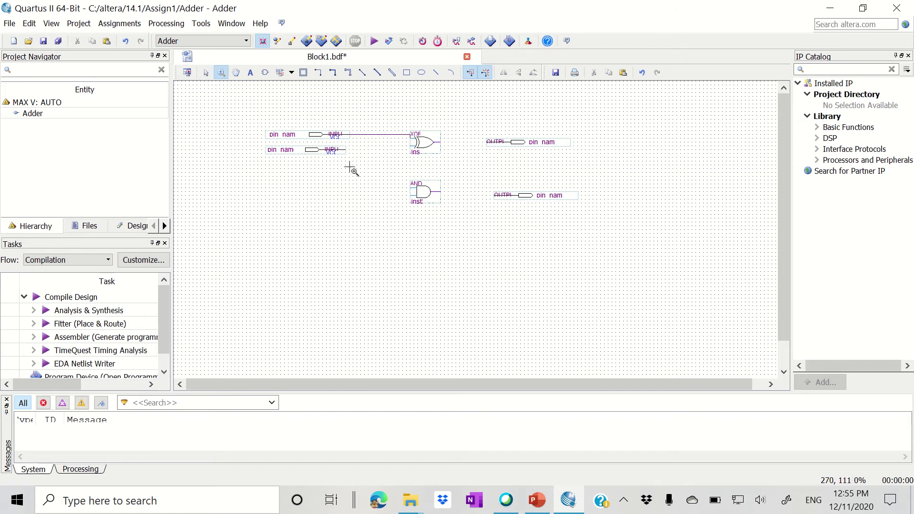
left_click(560, 169)
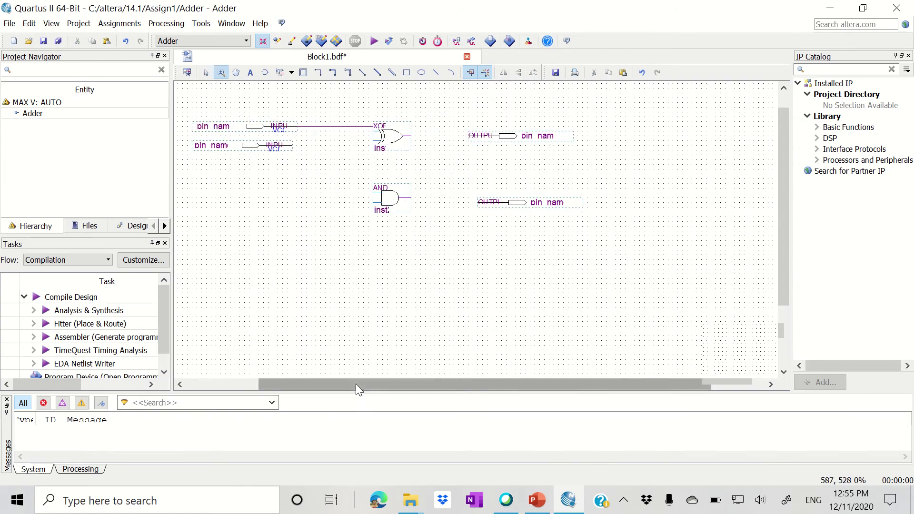
left_click_drag(355, 384, 311, 382)
scroll(445, 323, "up", 1)
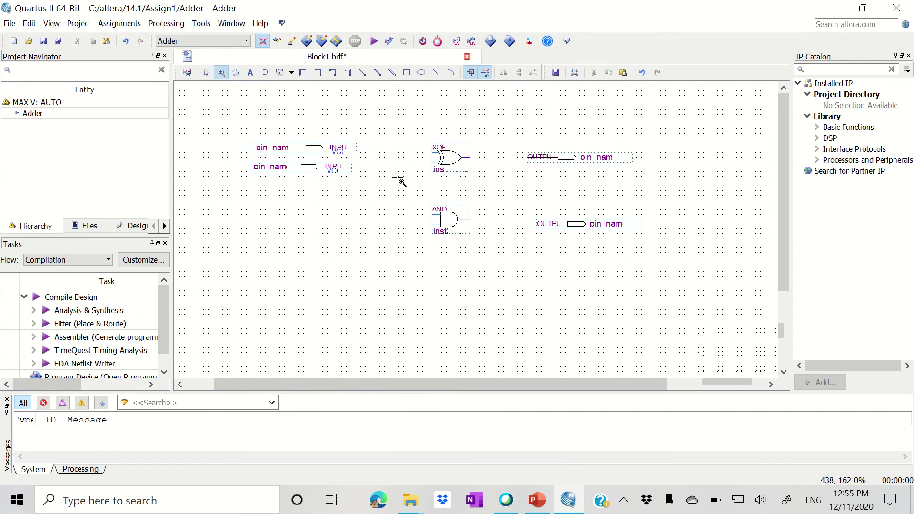
left_click(206, 73)
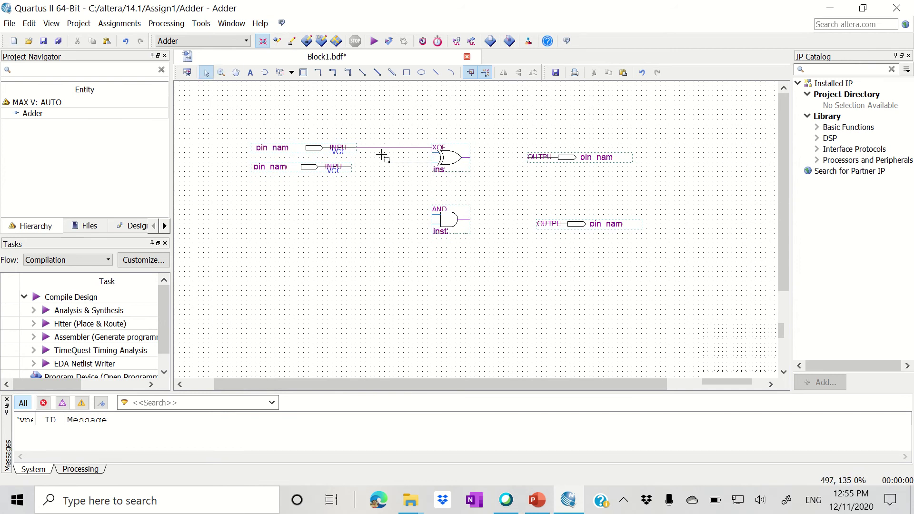
left_click_drag(352, 166, 352, 167)
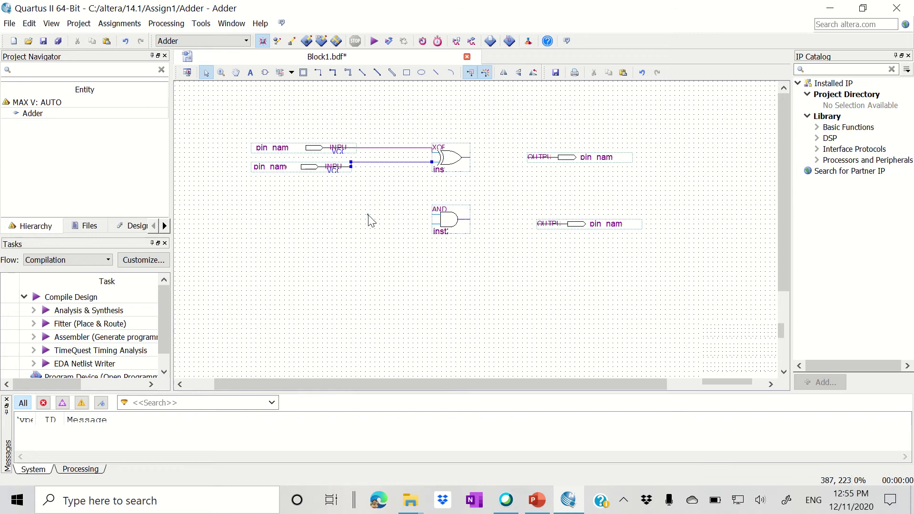
Rename the upper input pin A, the lower input pin B, and the output pin beside the XOR gate S
double_click(260, 148)
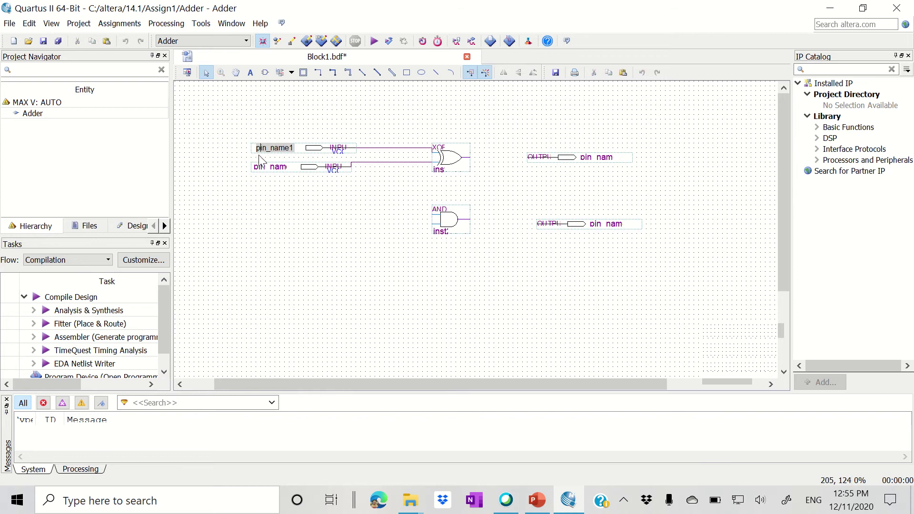
type("A")
double_click(283, 148)
type("A")
double_click(276, 167)
double_click(276, 167)
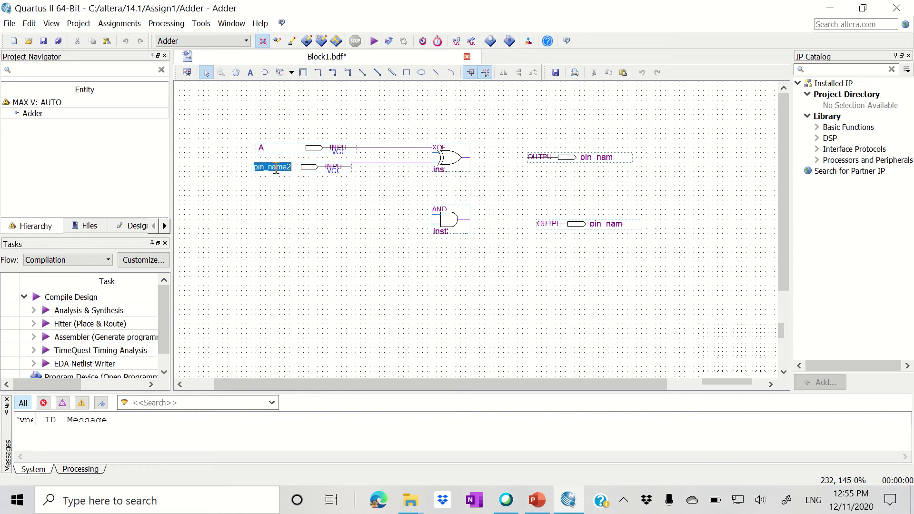
type("B")
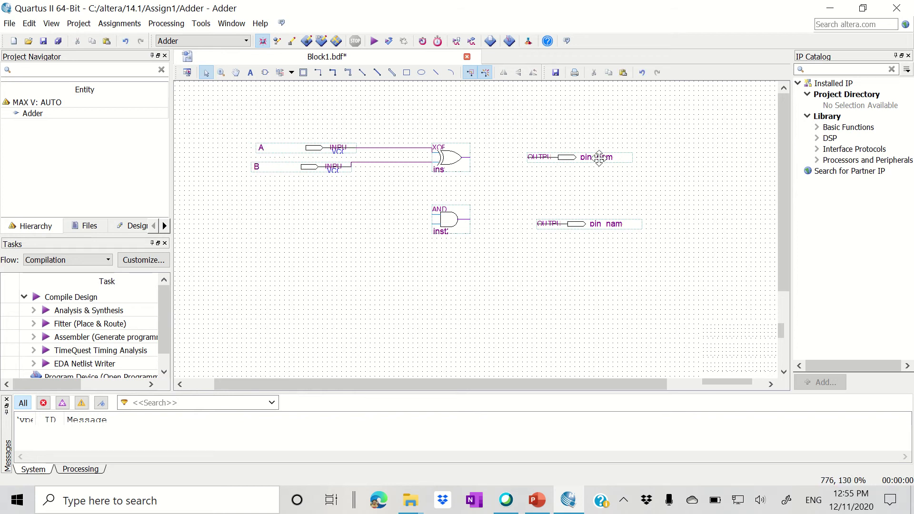
double_click(599, 158)
type("S")
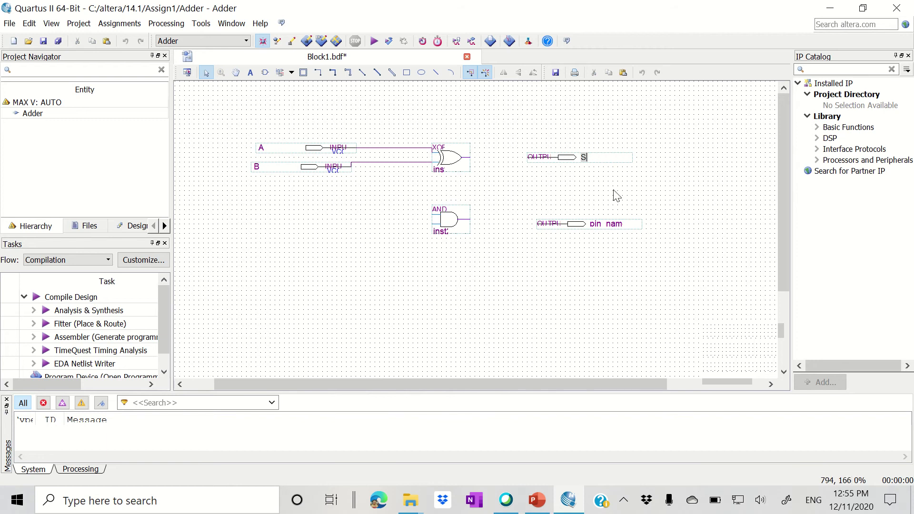
Rename the output pin beside the AND gate Co
left_click(606, 224)
left_click(607, 224)
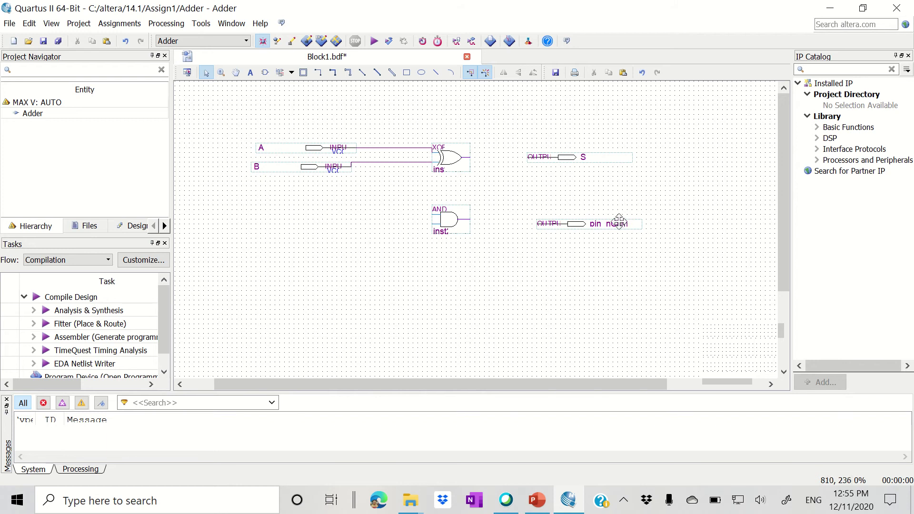
right_click(621, 223)
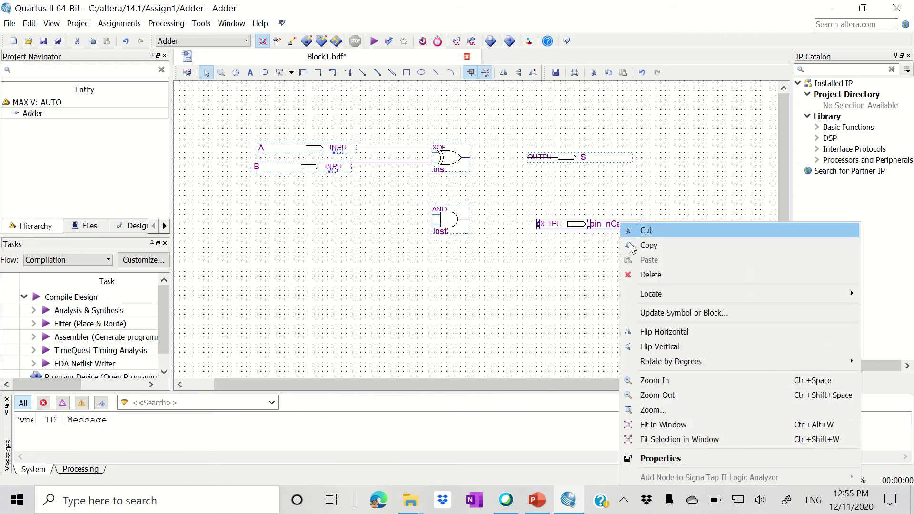
left_click(662, 460)
double_click(433, 204)
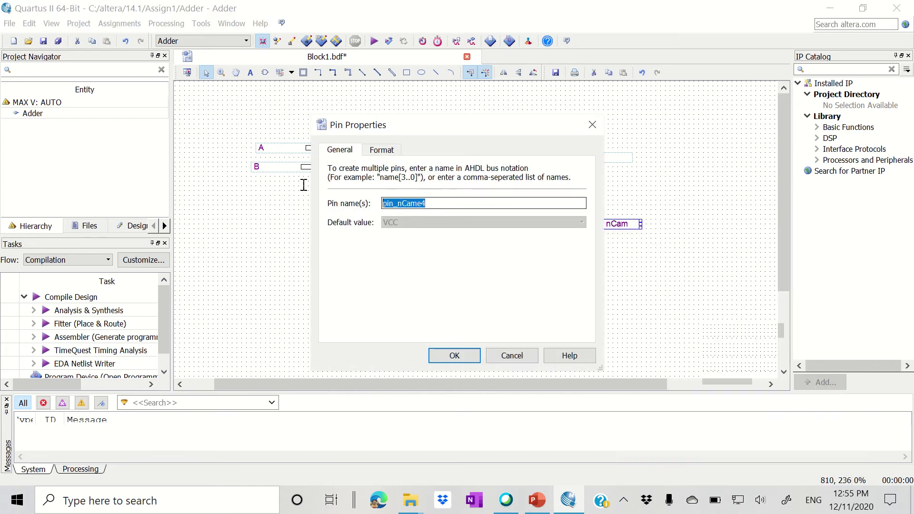
key("BackSpace")
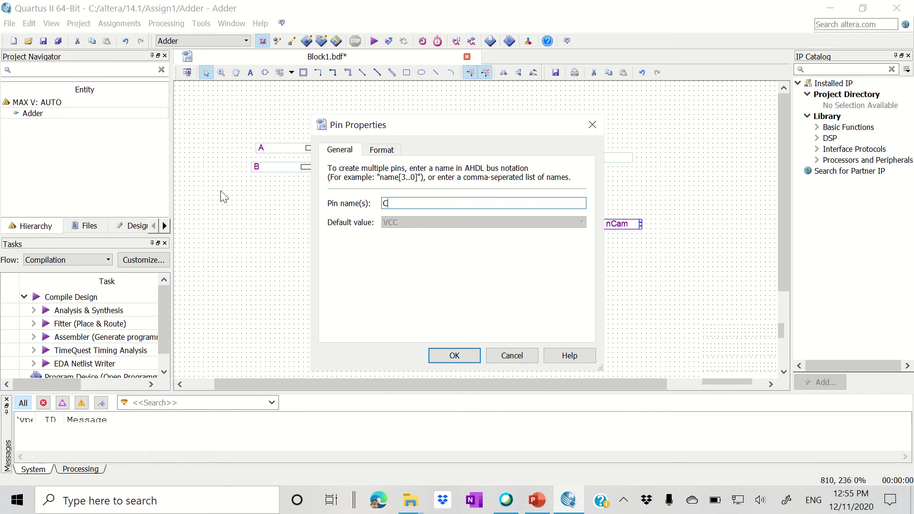
left_click(435, 355)
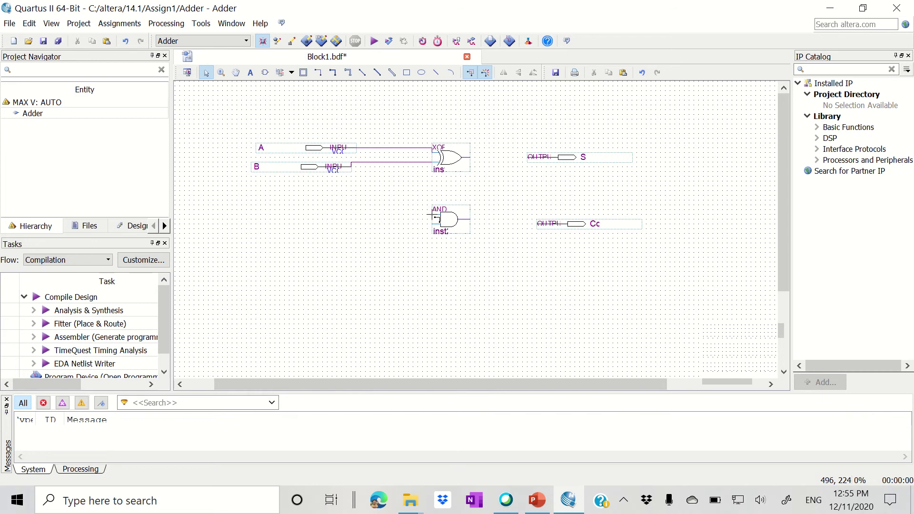
Branch the A wire to the AND gate's upper input and the B wire to its lower input
left_click_drag(410, 194, 404, 148)
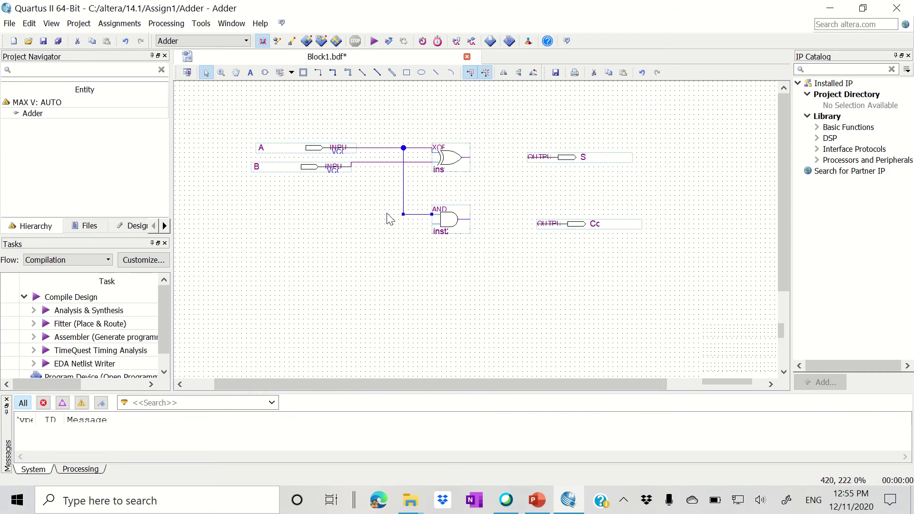
left_click_drag(407, 221, 384, 162)
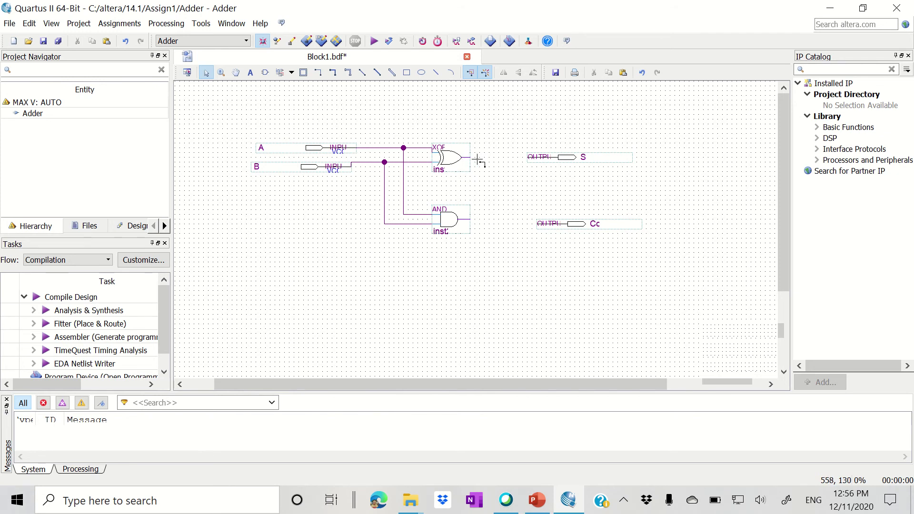
Wire the XOR gate's output to output pin S, moving the pin slightly farther from the gate
left_click_drag(530, 158, 547, 181)
key("Delete")
left_click(565, 159)
left_click_drag(564, 158, 590, 159)
left_click(567, 184)
left_click(624, 217)
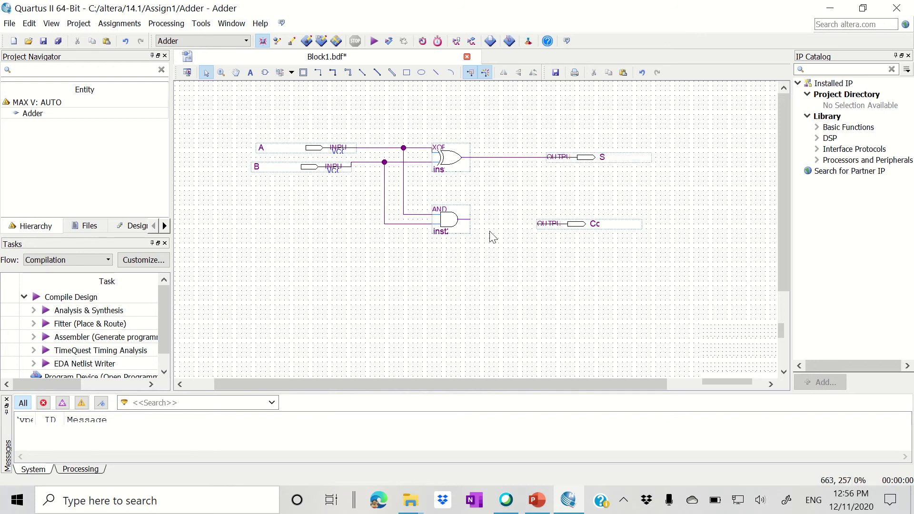
Align output pin Co with the AND gate's output and wire them together without the stray wire stub
left_click_drag(555, 219, 554, 215)
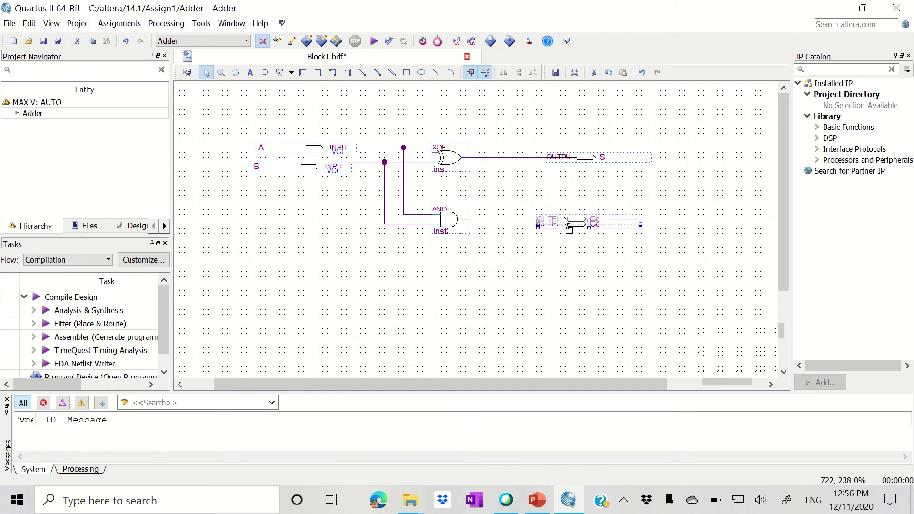
left_click(477, 216)
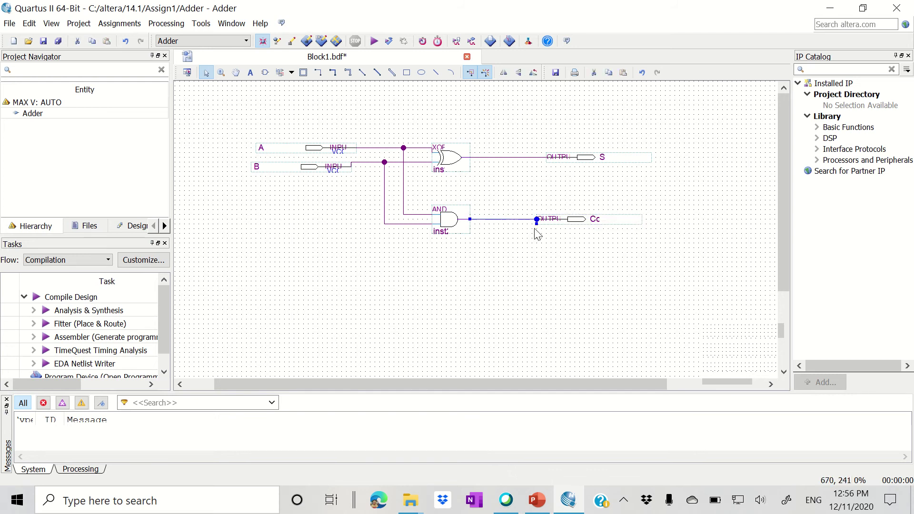
left_click_drag(522, 198, 586, 219)
key("Delete")
left_click(590, 278)
left_click(566, 288)
left_click(598, 279)
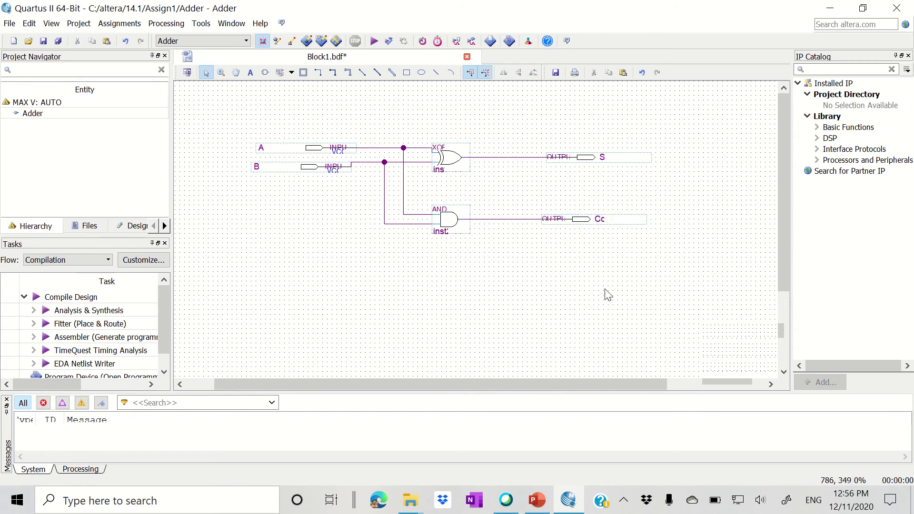
Check the full name of the AND gate's output pin in its properties
left_click(607, 218)
double_click(609, 219)
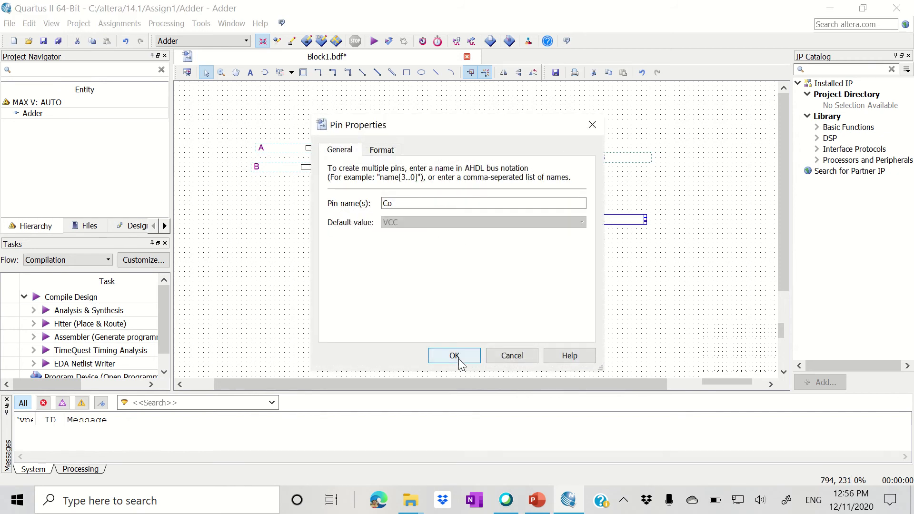
left_click(511, 357)
left_click(522, 316)
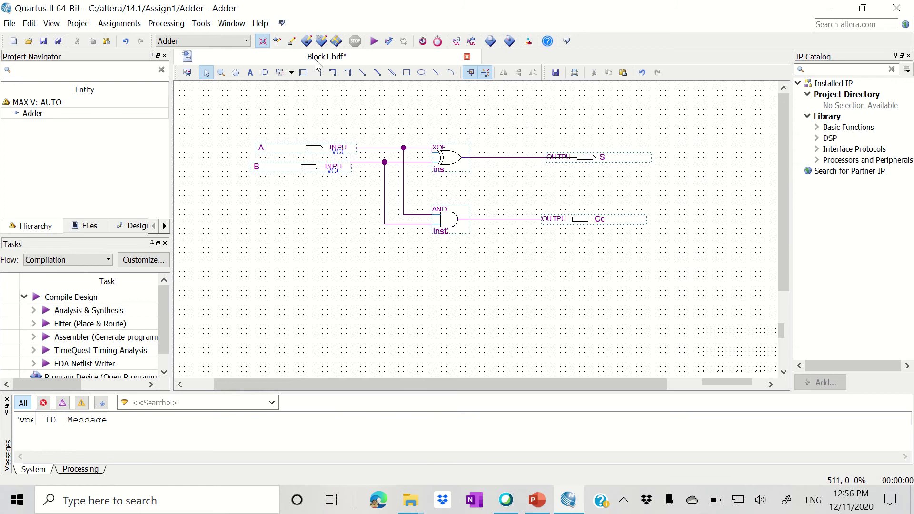
Save the schematic as HA in the Assign1 folder, adding it to the current project
left_click(9, 23)
left_click(29, 149)
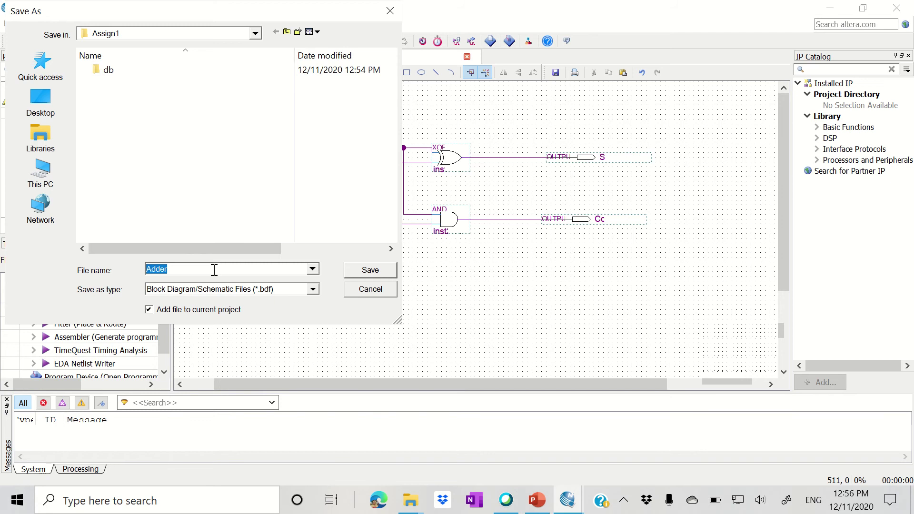
type("HA")
left_click(353, 275)
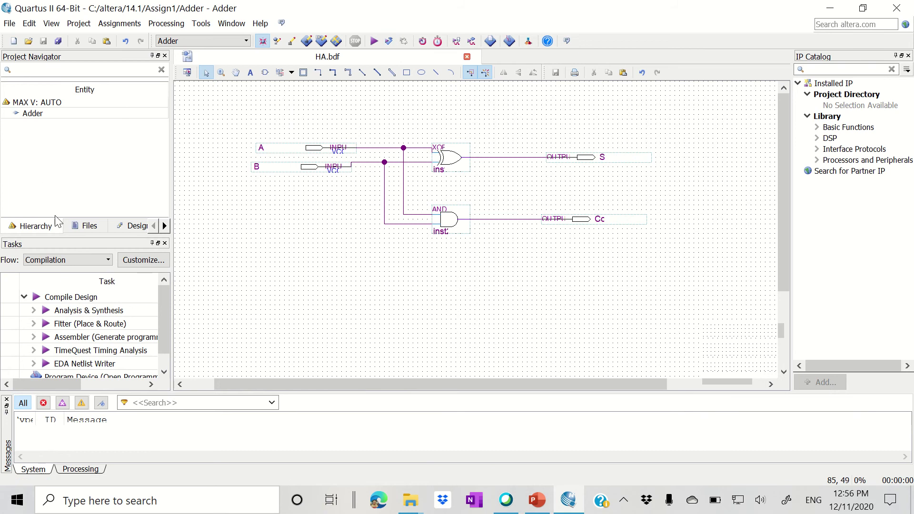
Set HA.bdf as the top-level entity and run Analysis & Synthesis on it
left_click(85, 232)
left_click(38, 102)
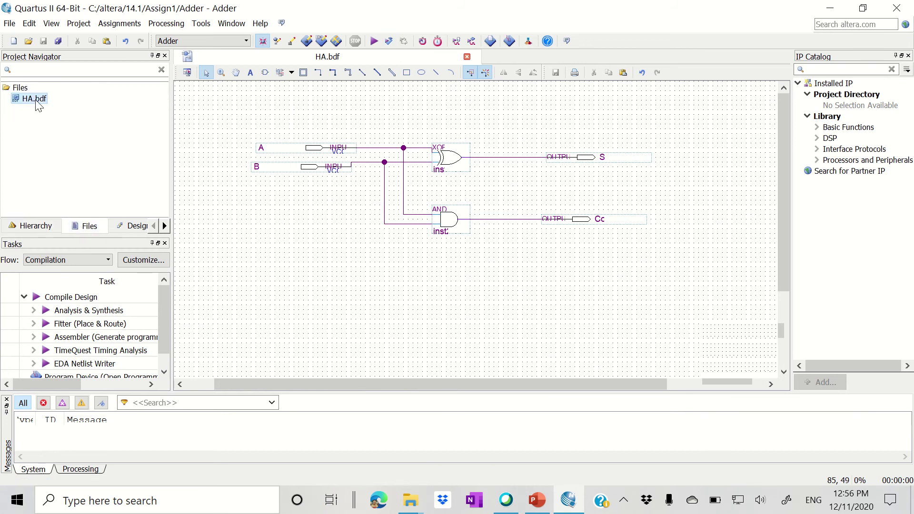
right_click(36, 101)
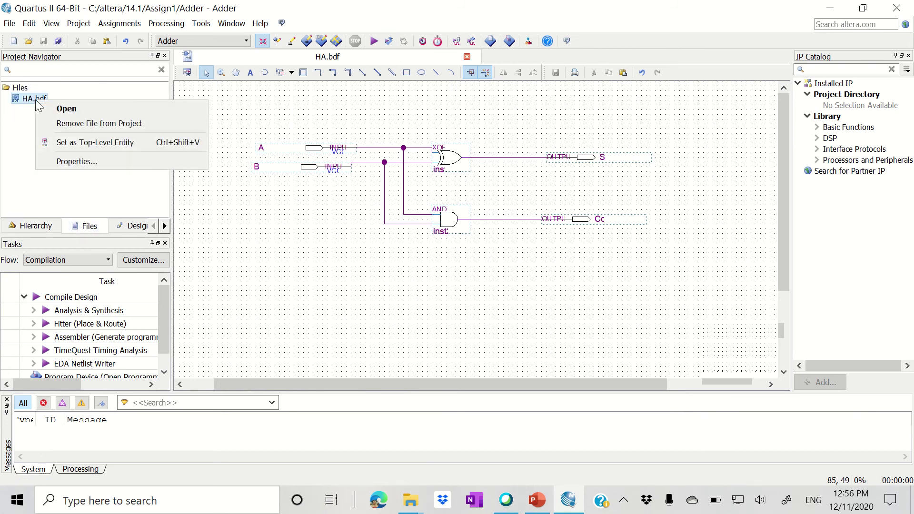
left_click(53, 143)
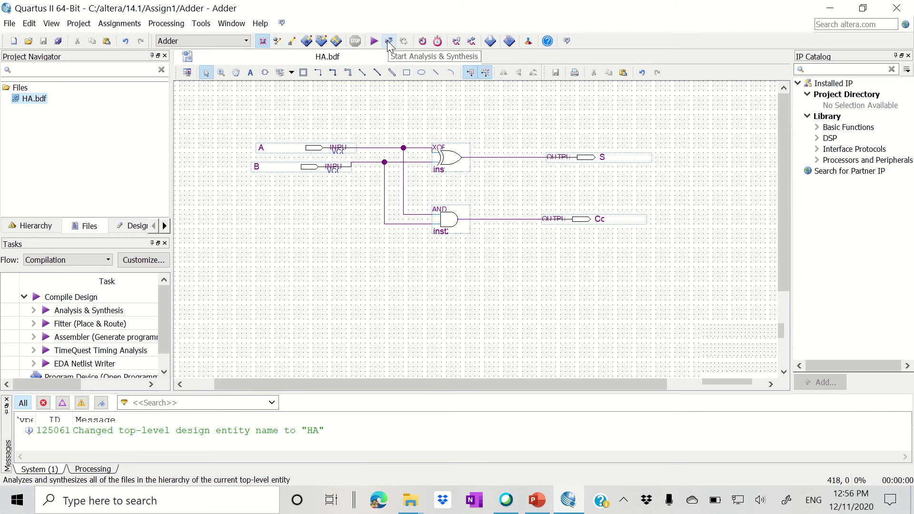
left_click(389, 42)
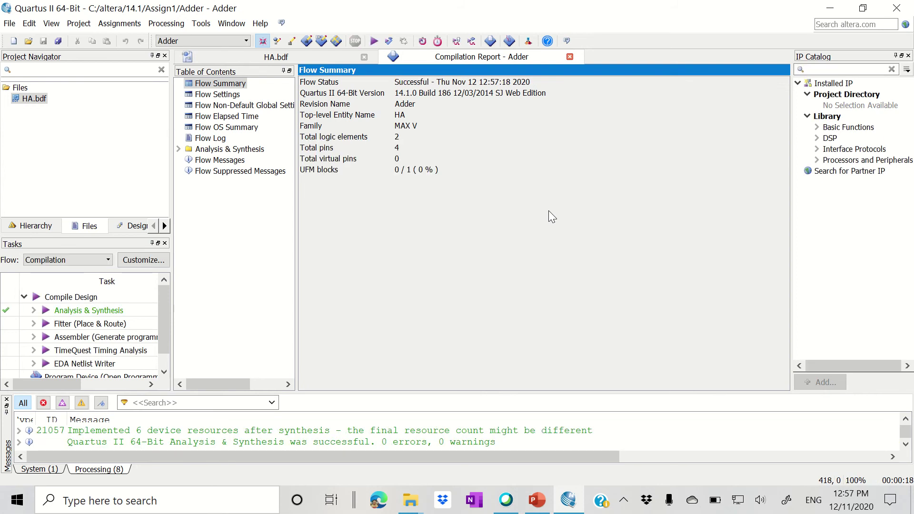
Return to the HA.bdf schematic and create a new University Program VWF file
left_click(289, 57)
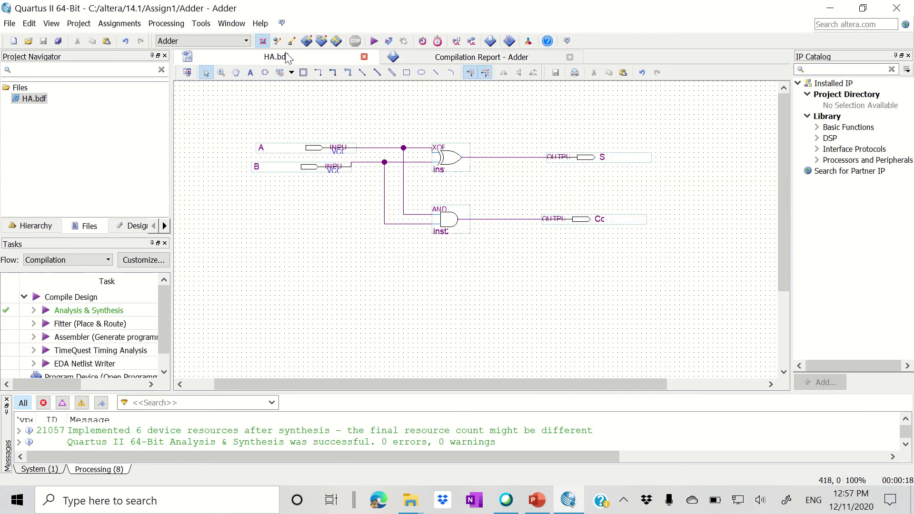
left_click(9, 23)
left_click(21, 37)
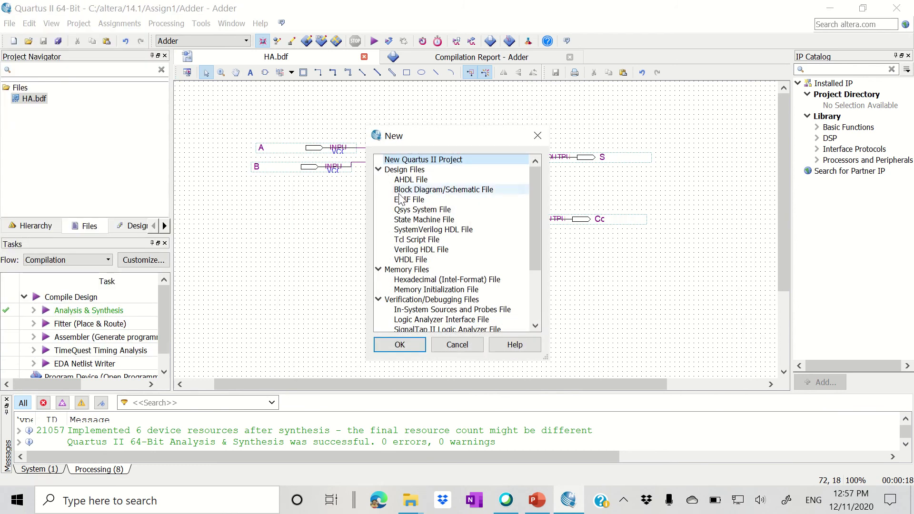
scroll(429, 245, "down", 1)
left_click(438, 309)
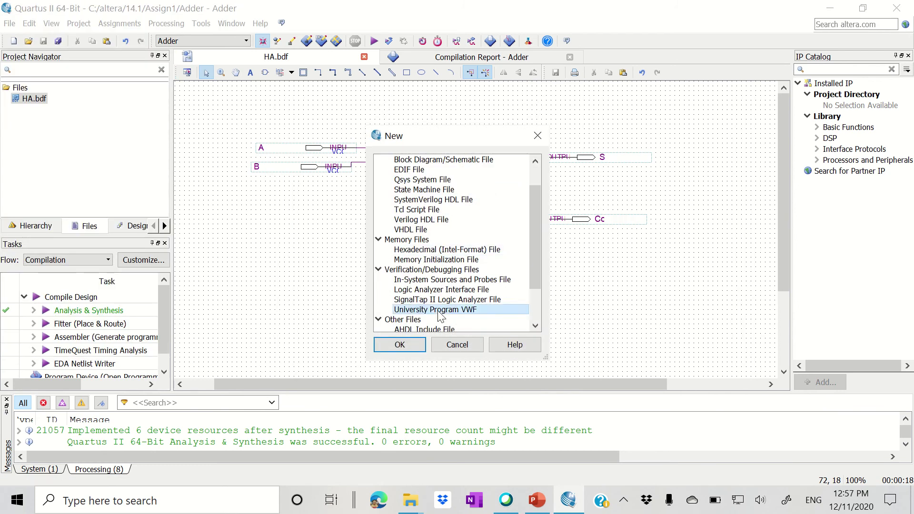
left_click(422, 344)
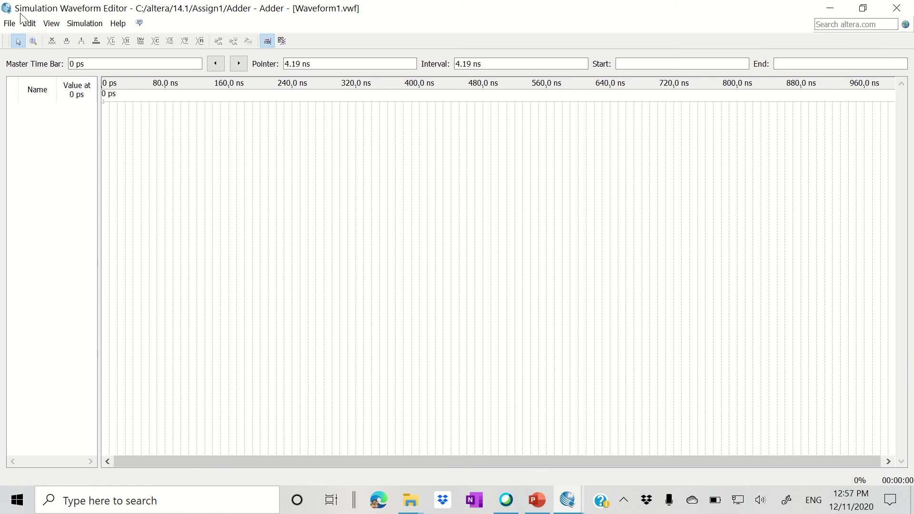
Set the waveform's grid period to 100 ns
left_click(29, 24)
mouse_move(40, 62)
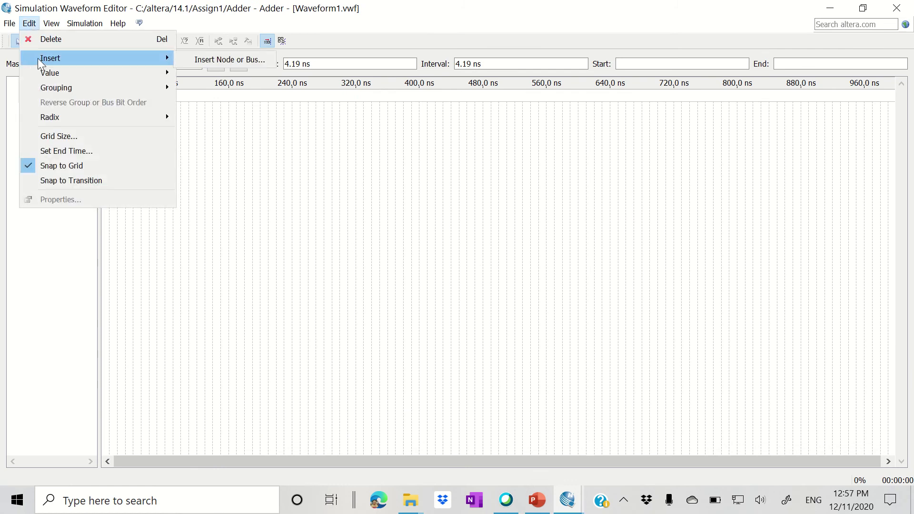
left_click(54, 136)
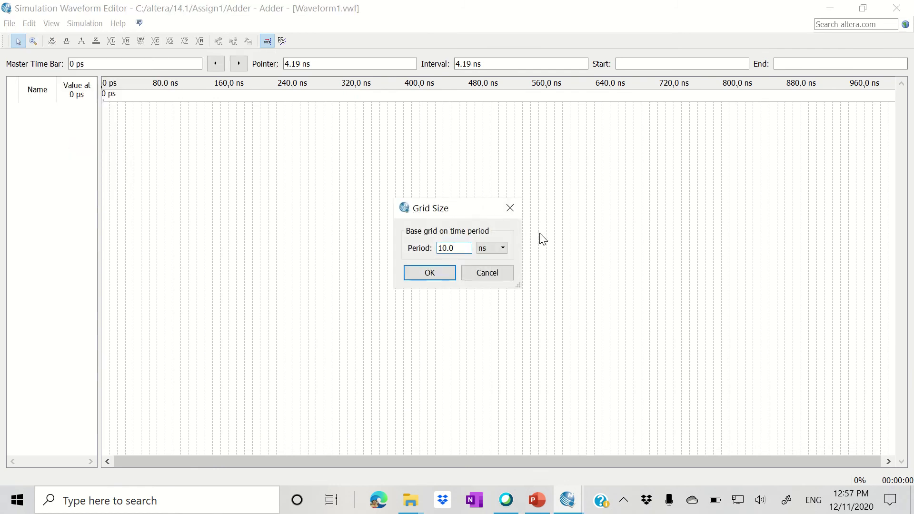
type("100")
left_click(431, 278)
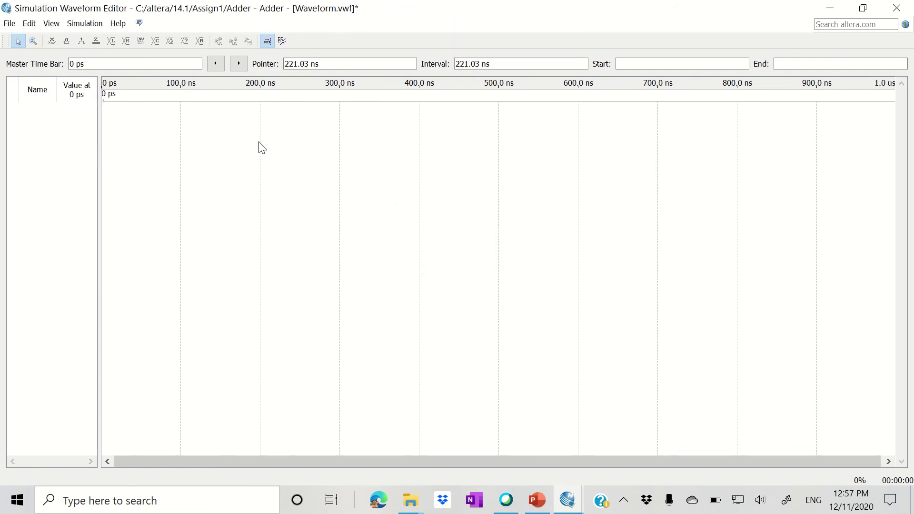
Find all pins with the Node Finder and insert A, B, Co and S into the waveform
left_click(29, 23)
mouse_move(51, 72)
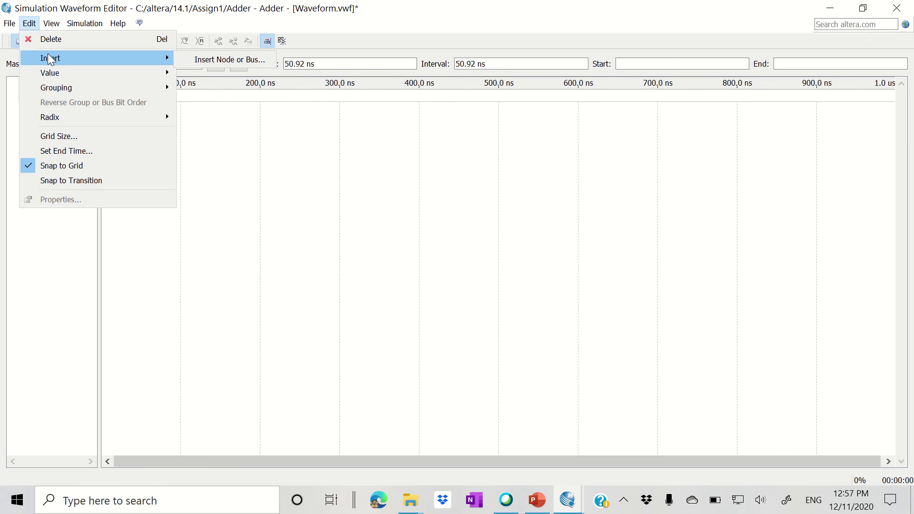
left_click(191, 61)
left_click(511, 250)
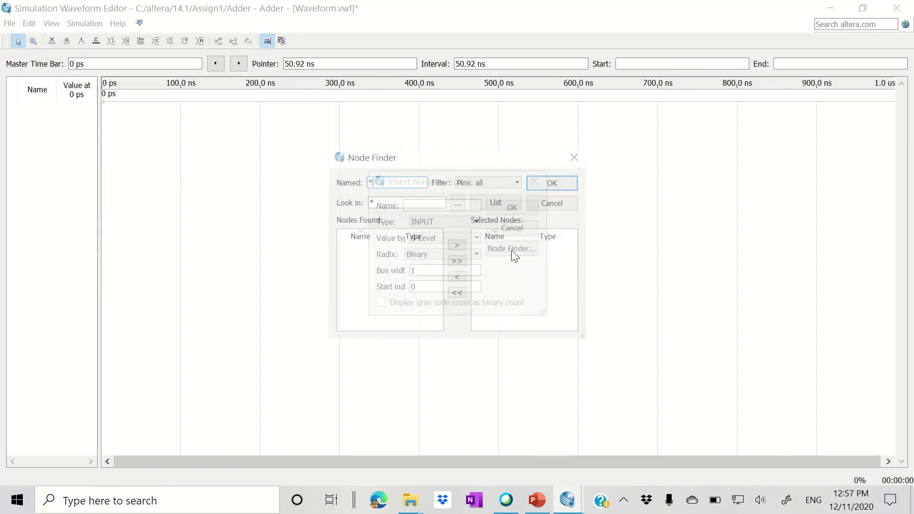
left_click(496, 201)
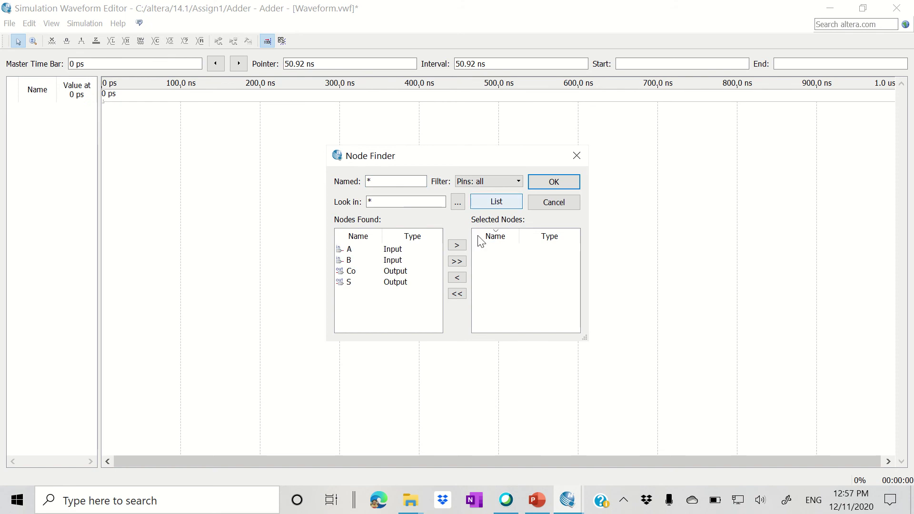
left_click(457, 262)
left_click(545, 182)
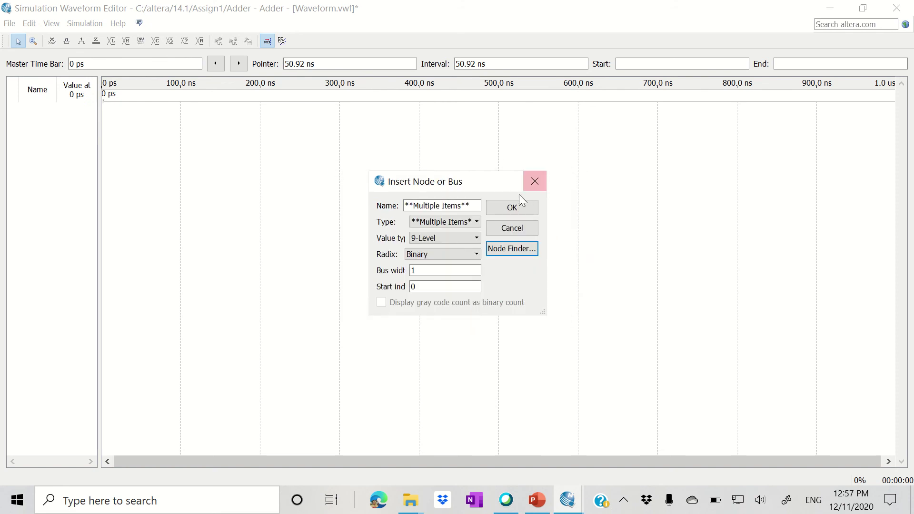
left_click(524, 210)
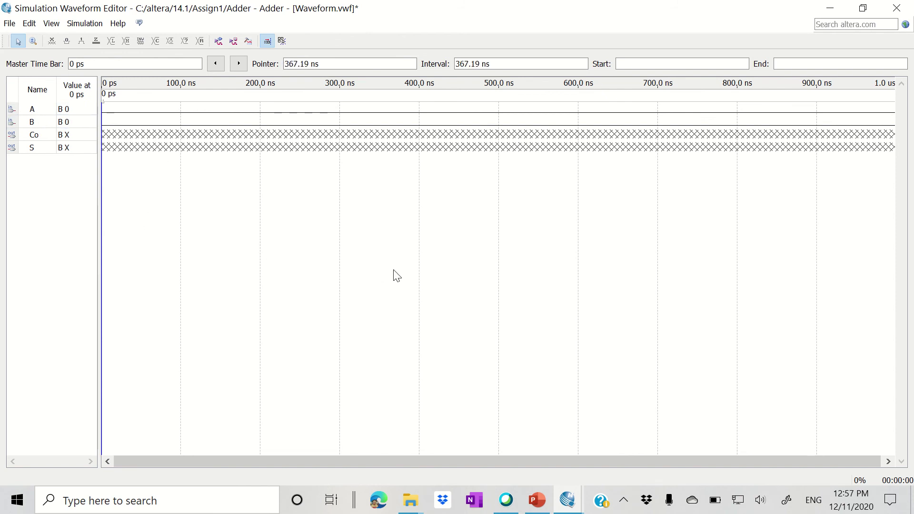
Set the waveform's end time to 400 ns
left_click(29, 23)
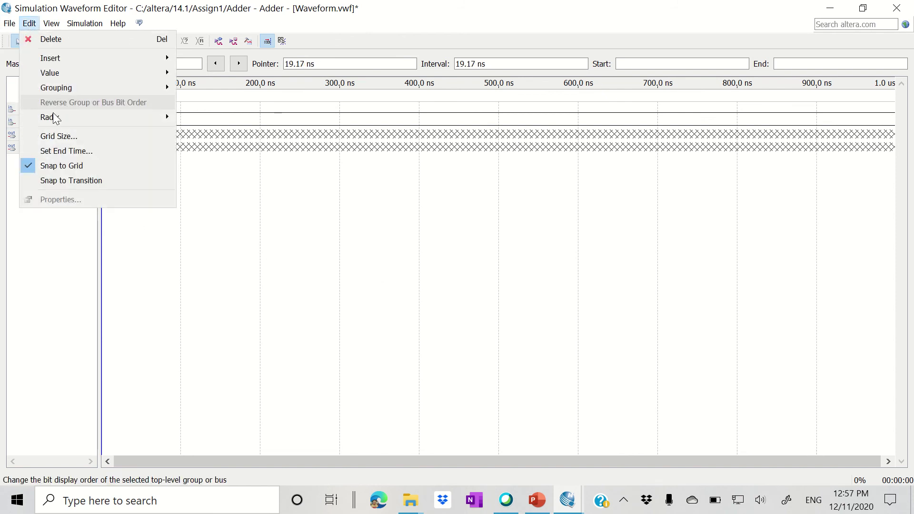
left_click(66, 151)
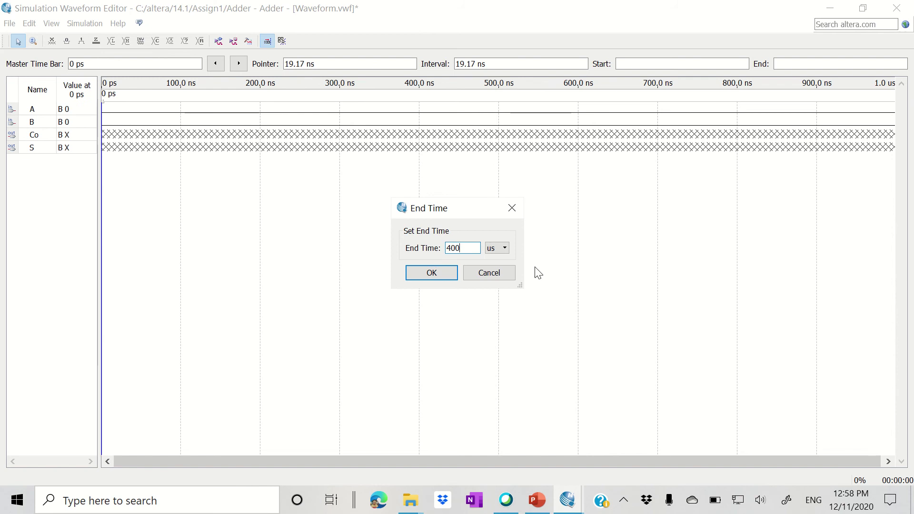
left_click(504, 247)
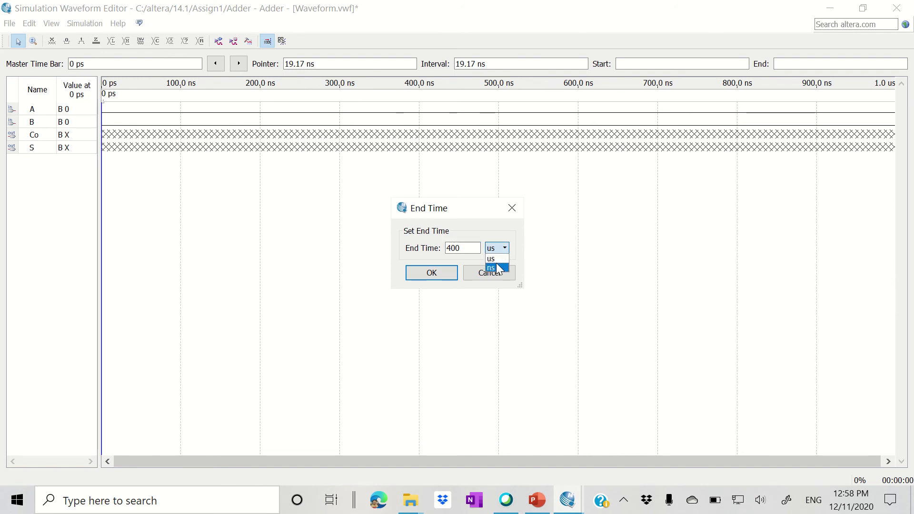
left_click(432, 273)
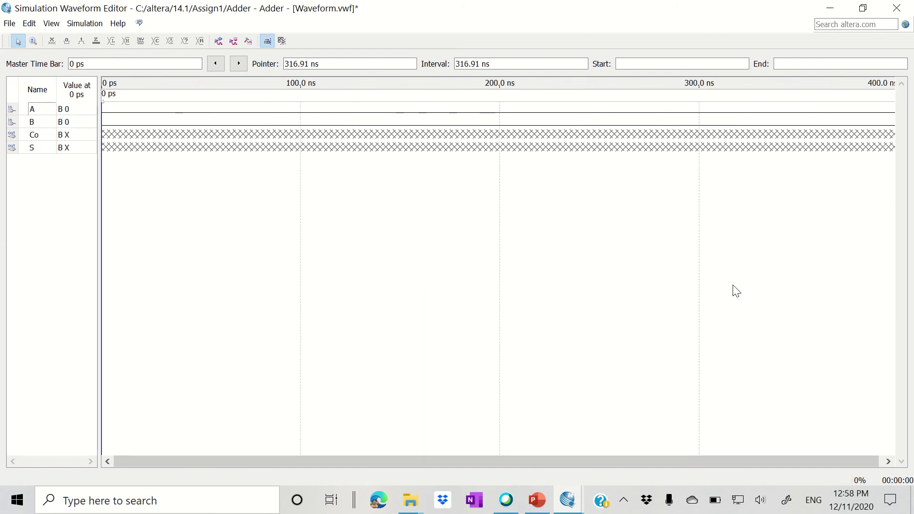
Assign input A a binary count value starting at 0 with transitions every 100 ns
left_click(33, 112)
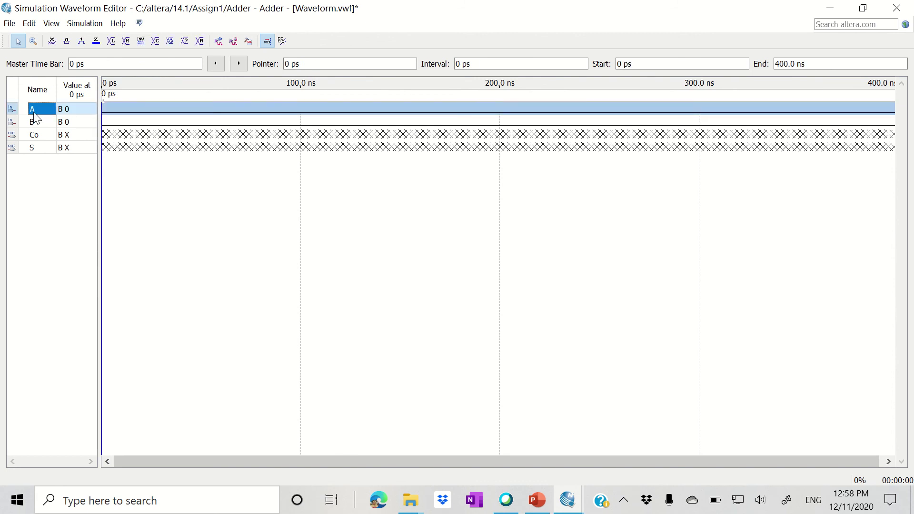
left_click(155, 41)
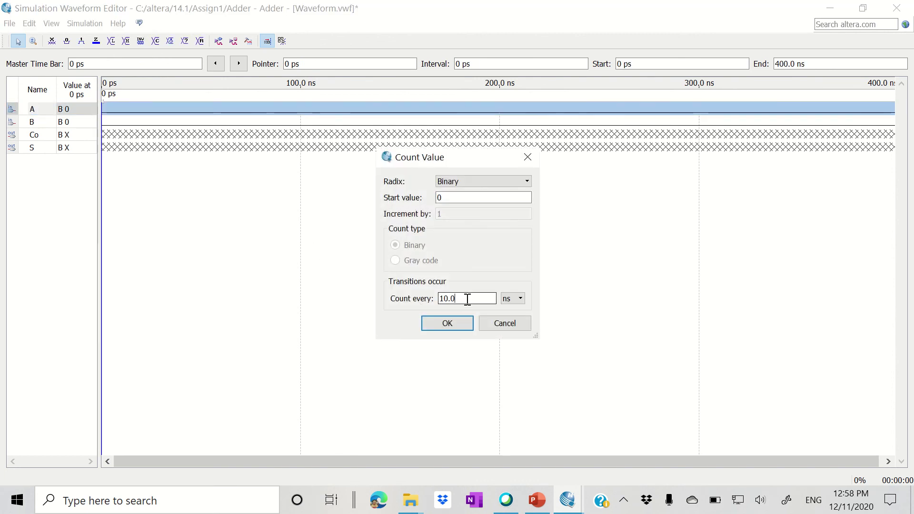
left_click_drag(467, 299, 428, 299)
type("10")
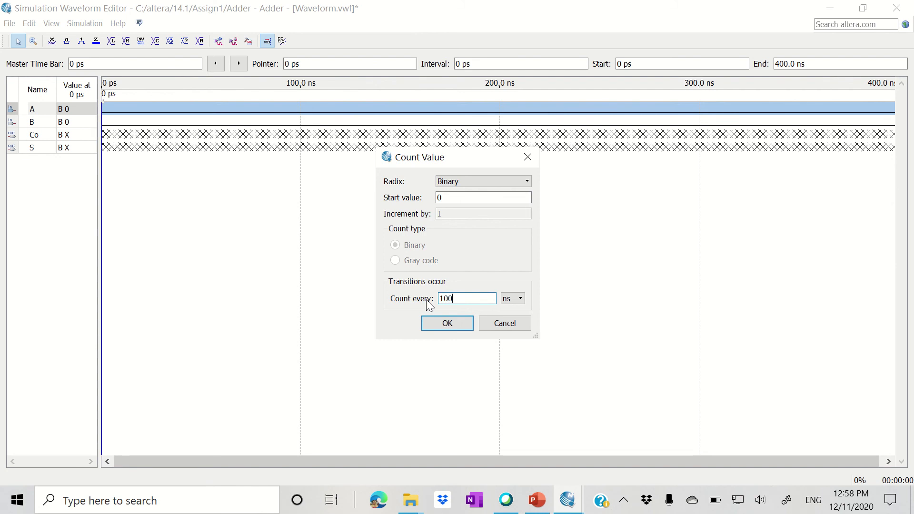
left_click(464, 326)
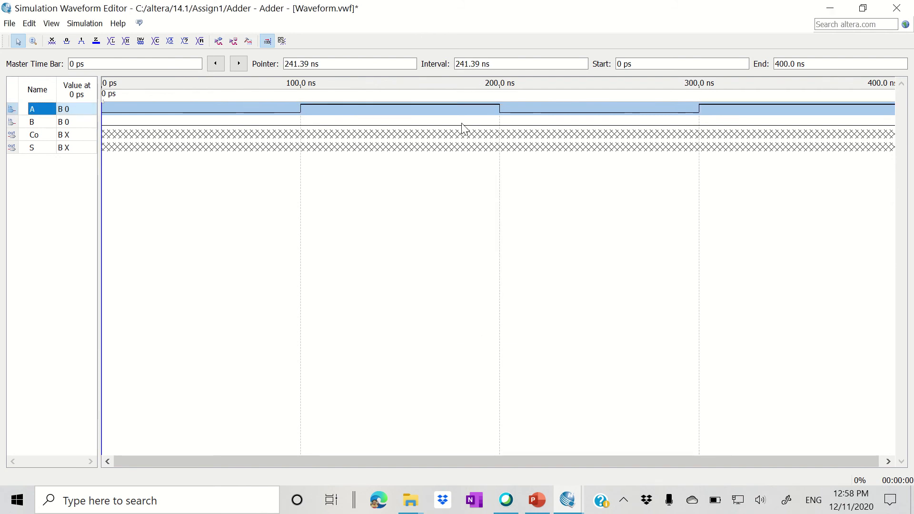
Assign input B a binary count value starting at 0 with transitions every 200 ns
left_click(71, 122)
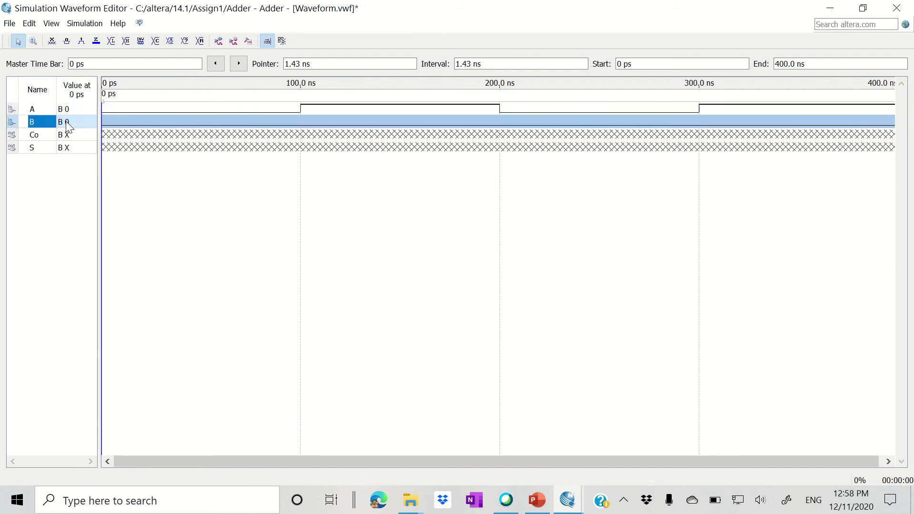
left_click(155, 41)
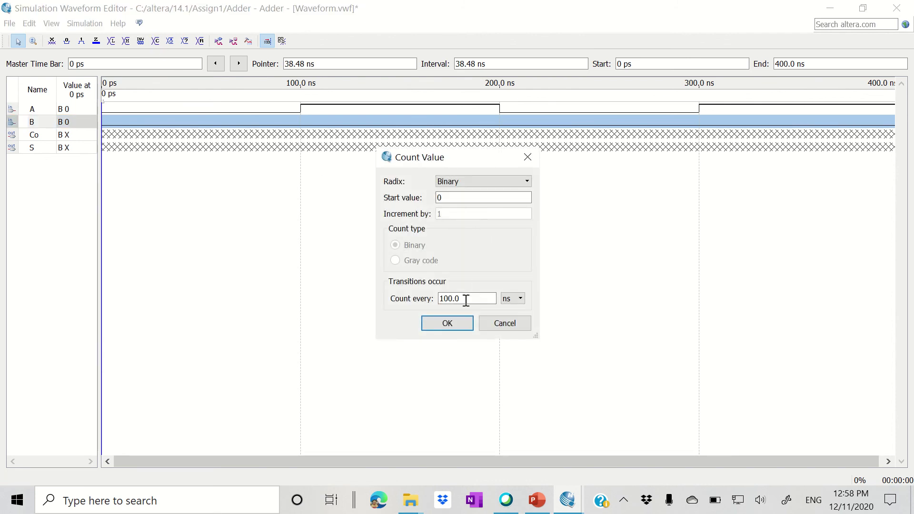
left_click_drag(466, 301, 406, 299)
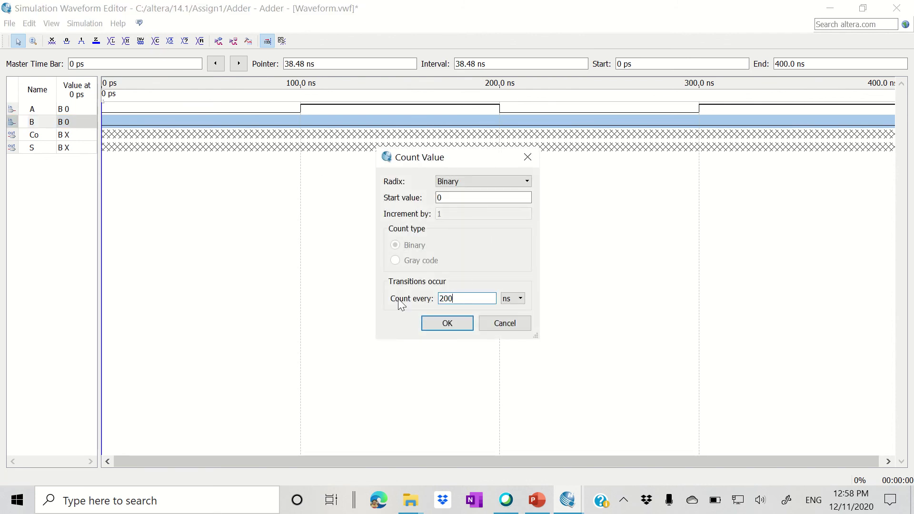
left_click(442, 322)
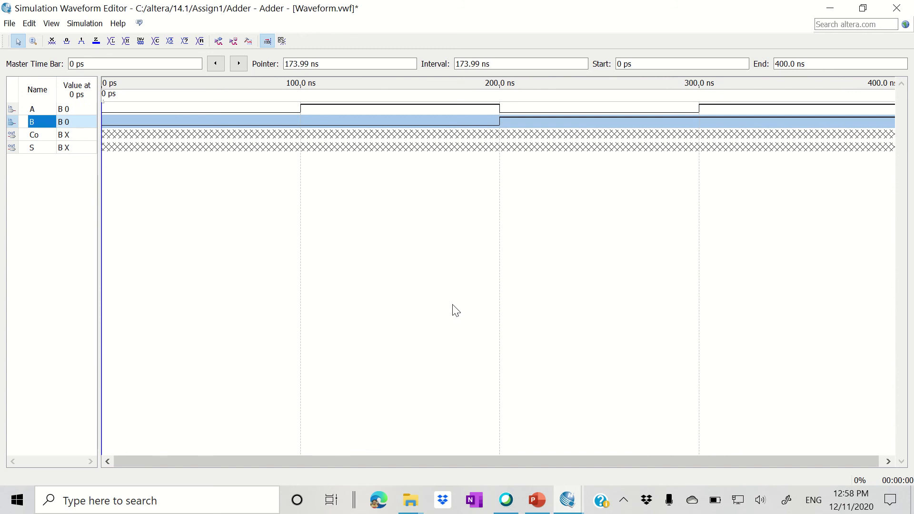
Run the functional simulation, saving the waveform file as HA in the Assign1 folder
left_click(218, 42)
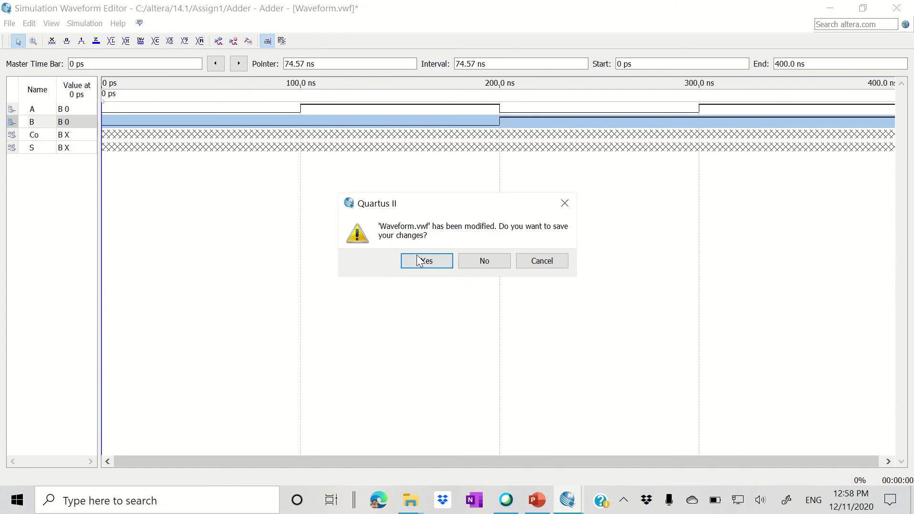
left_click(418, 261)
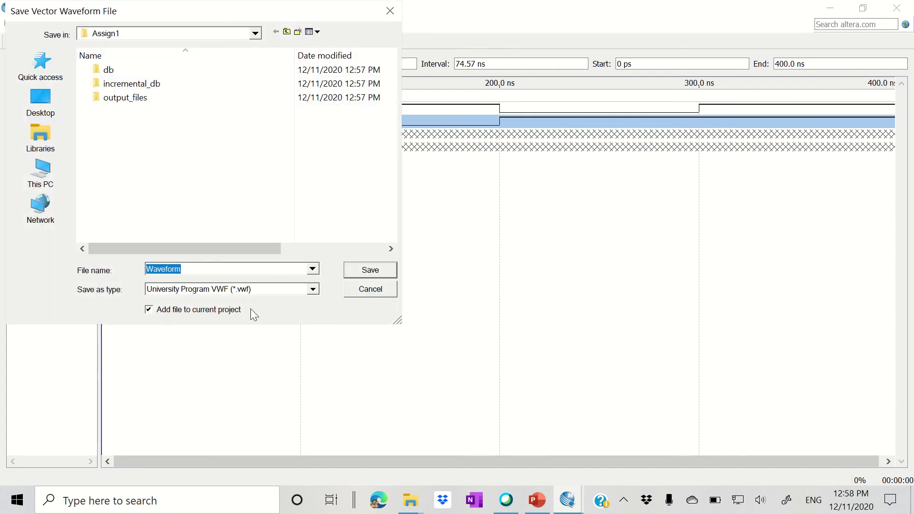
type("HA")
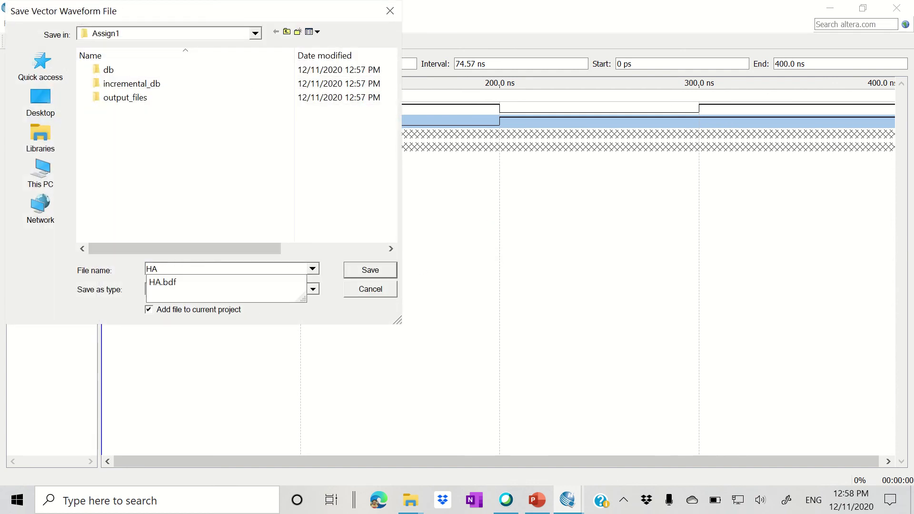
left_click(357, 270)
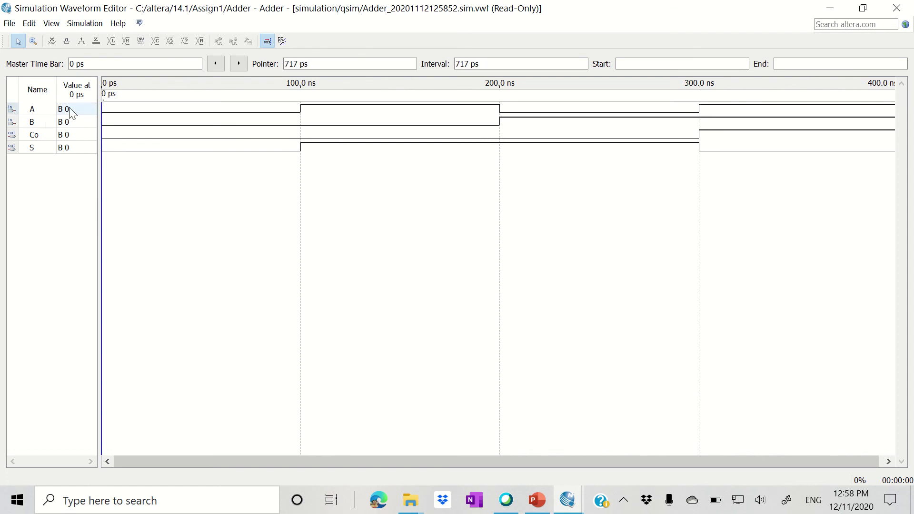
Turn off Snap to Grid and move the master time bar to about 46 ns and 149 ns to check the signal values
left_click(29, 23)
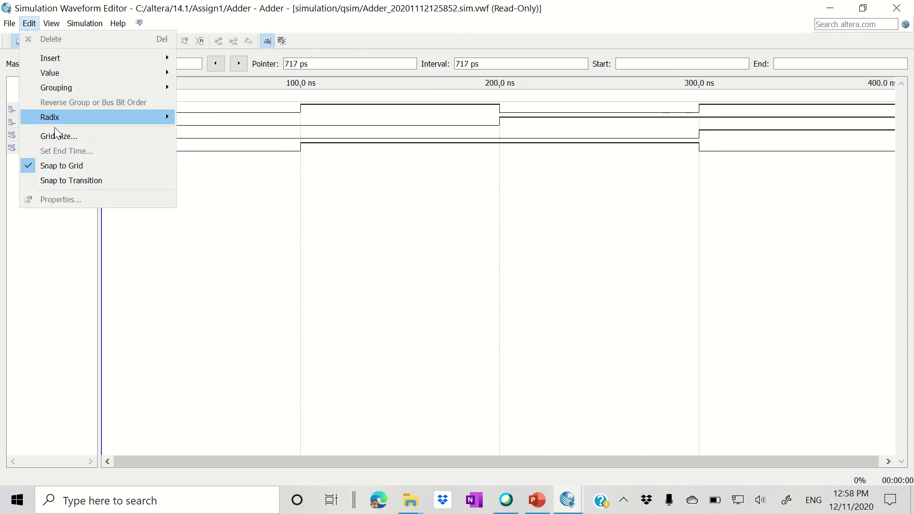
left_click(51, 167)
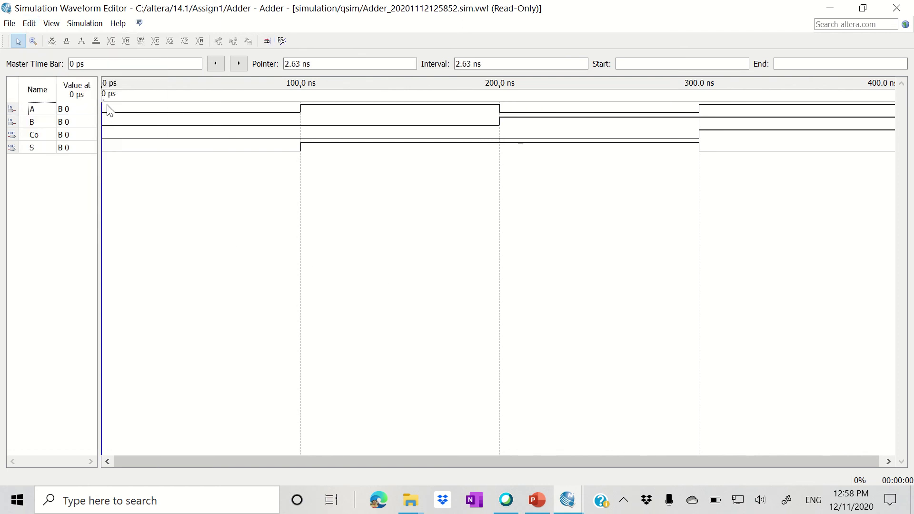
left_click_drag(102, 113, 195, 112)
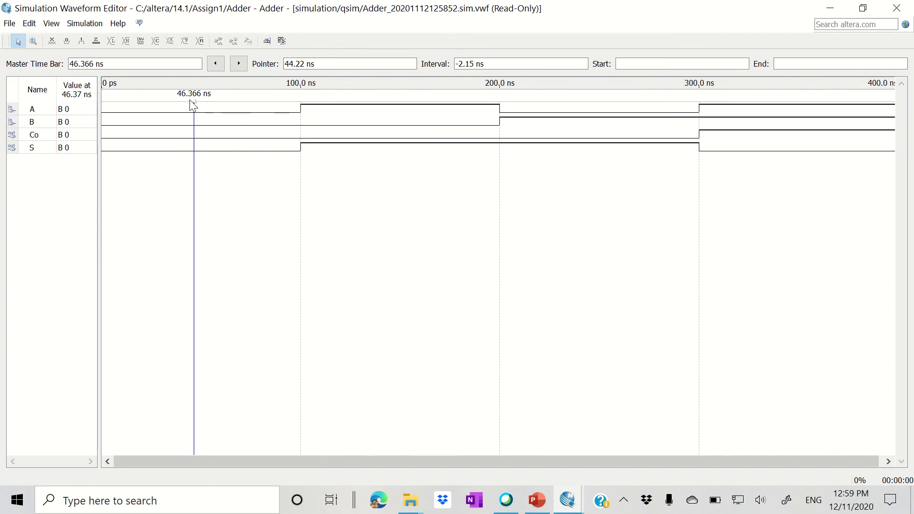
left_click_drag(194, 104, 399, 128)
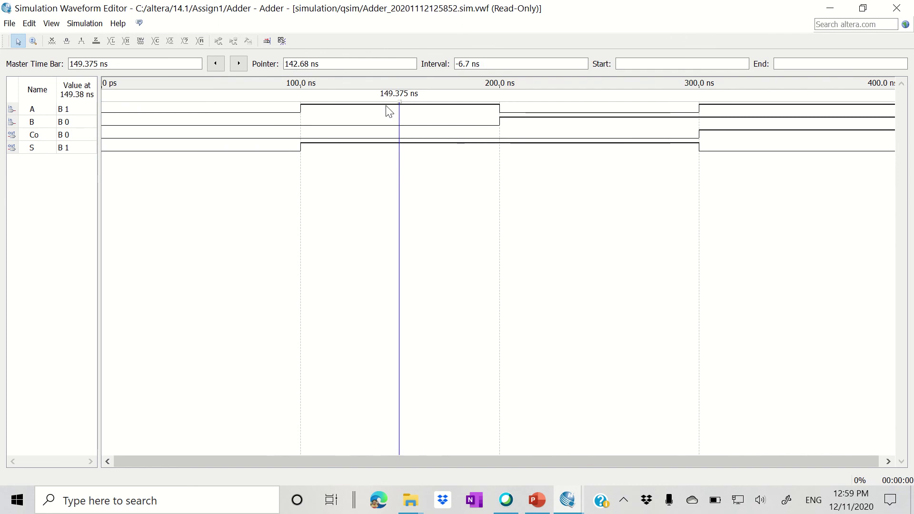
Reorder the signals with B above A and move the master time bar to about 335 ns to check the outputs
left_click(34, 122)
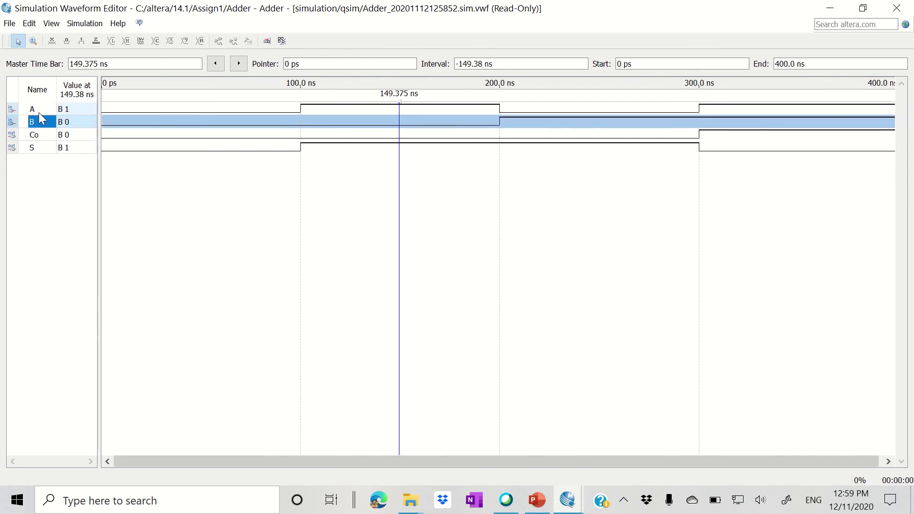
left_click_drag(38, 122, 39, 106)
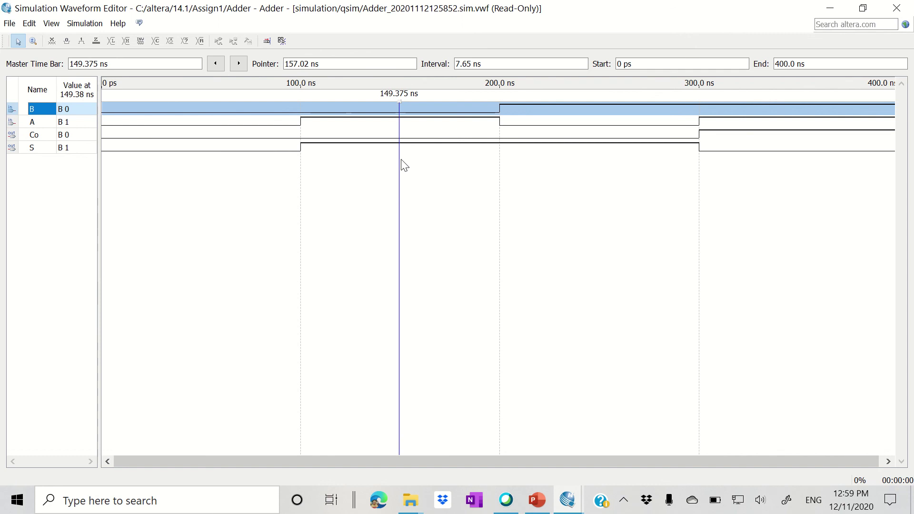
left_click_drag(401, 101, 771, 128)
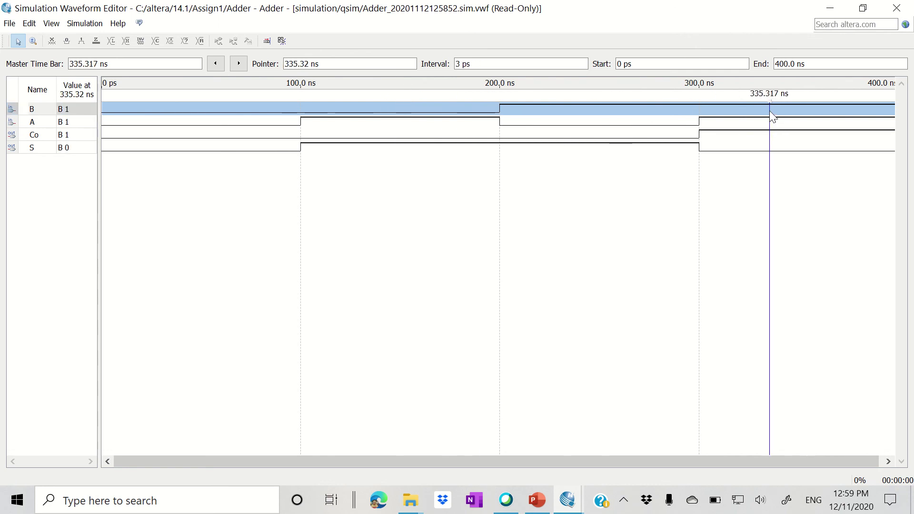
left_click(448, 233)
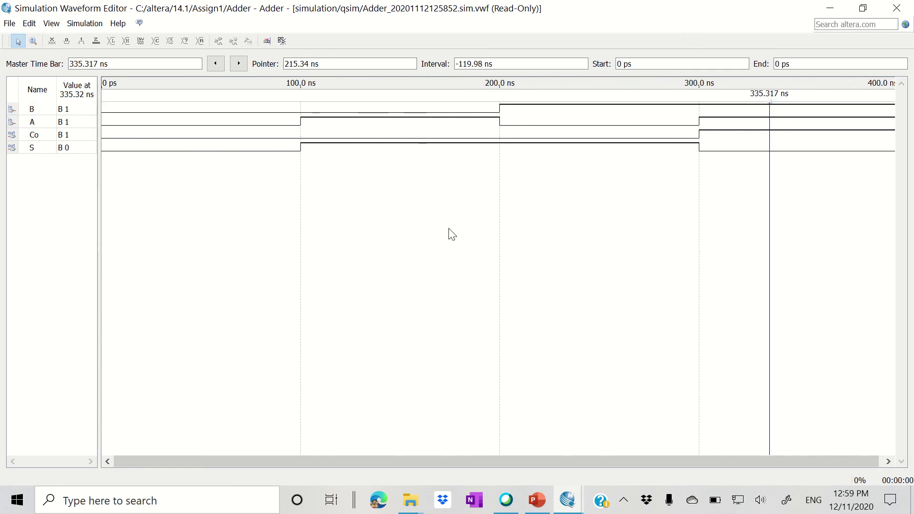
Close the simulation waveform windows and create a block symbol file named HA from the HA.bdf schematic
left_click(895, 10)
left_click(896, 9)
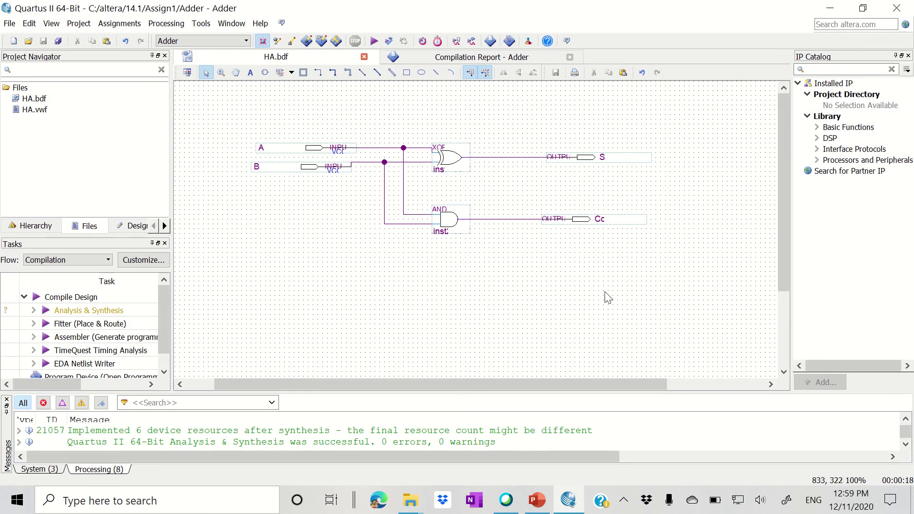
left_click(10, 23)
mouse_move(51, 222)
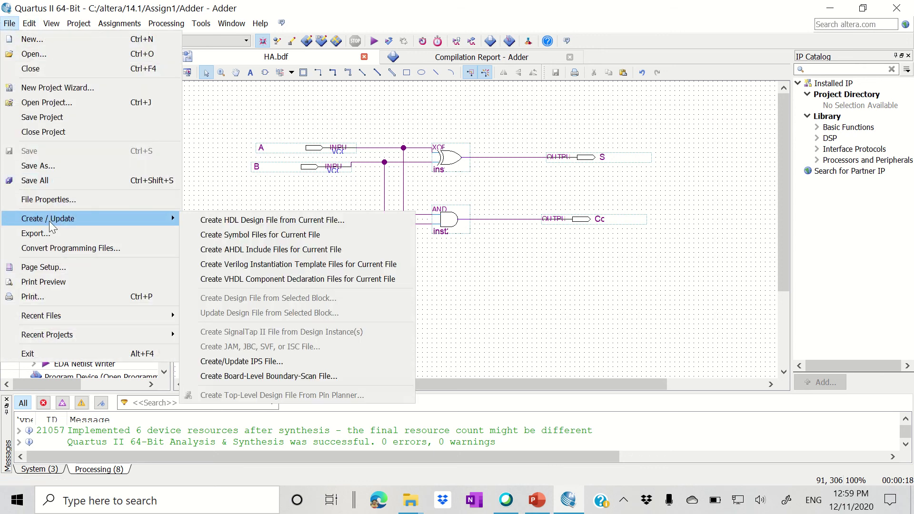
left_click(278, 236)
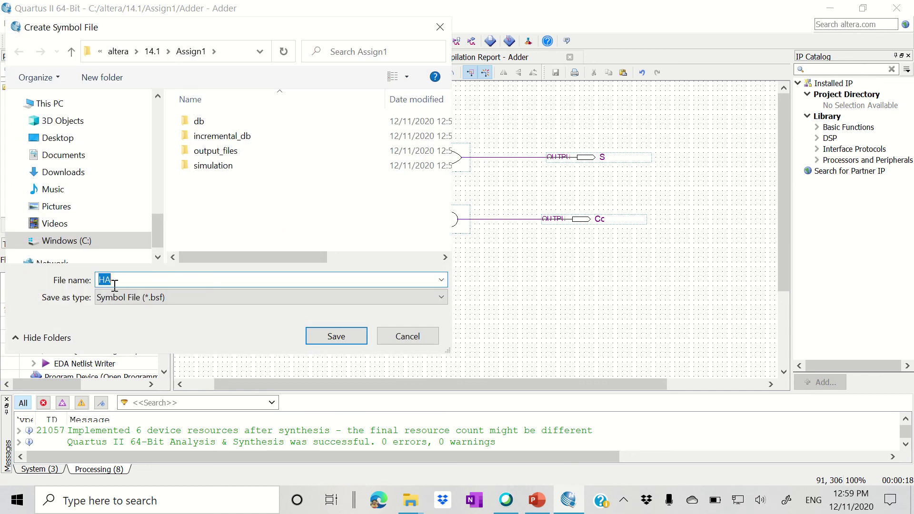
left_click(316, 335)
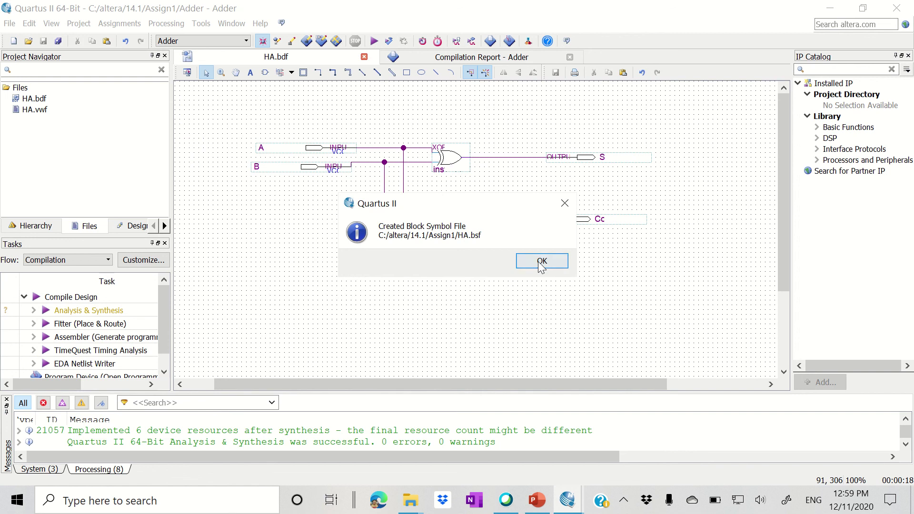
left_click(541, 262)
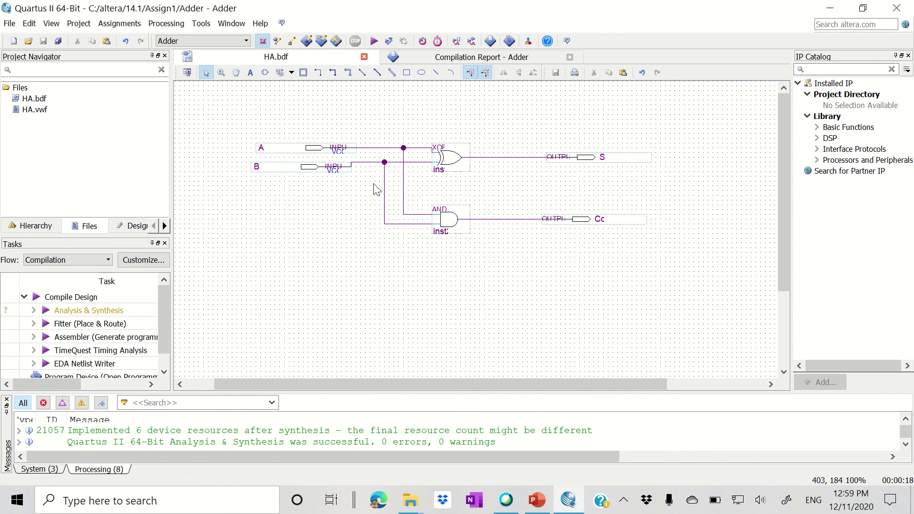
Create a new Block Diagram/Schematic file in the Adder project
left_click(9, 23)
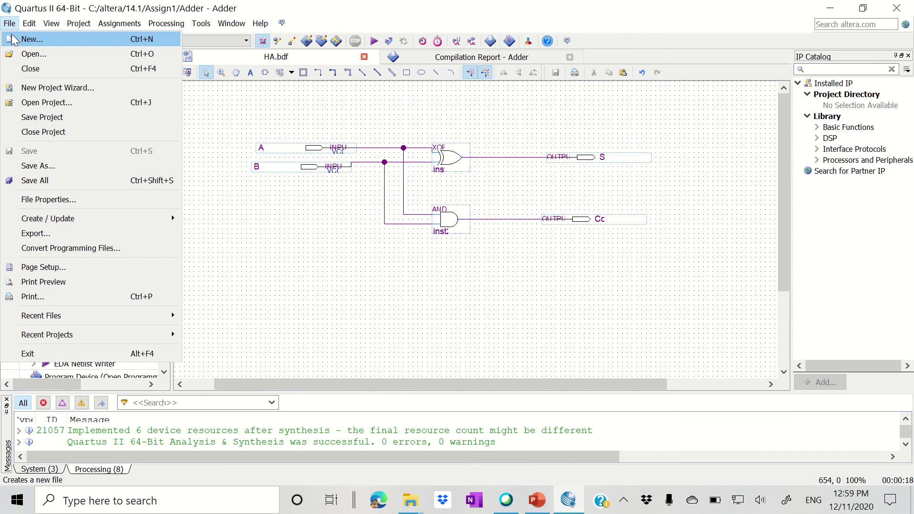
left_click(23, 39)
left_click(445, 190)
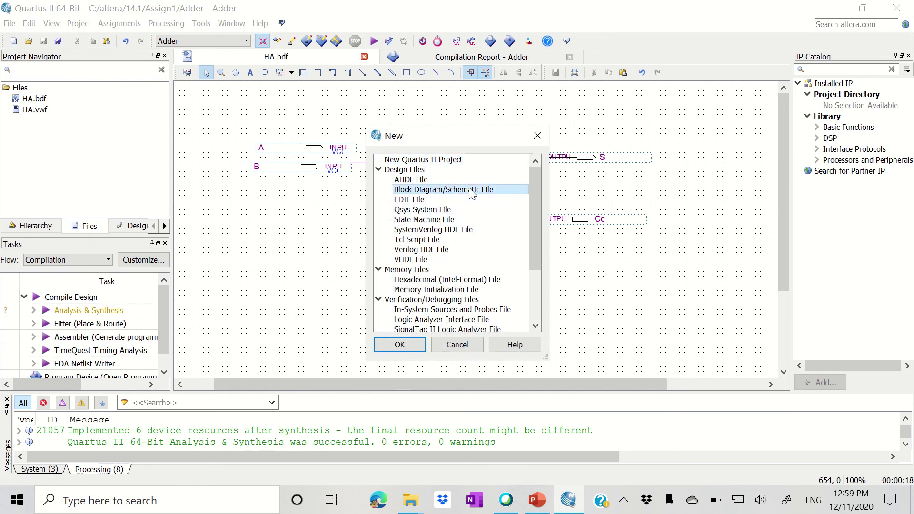
left_click(398, 346)
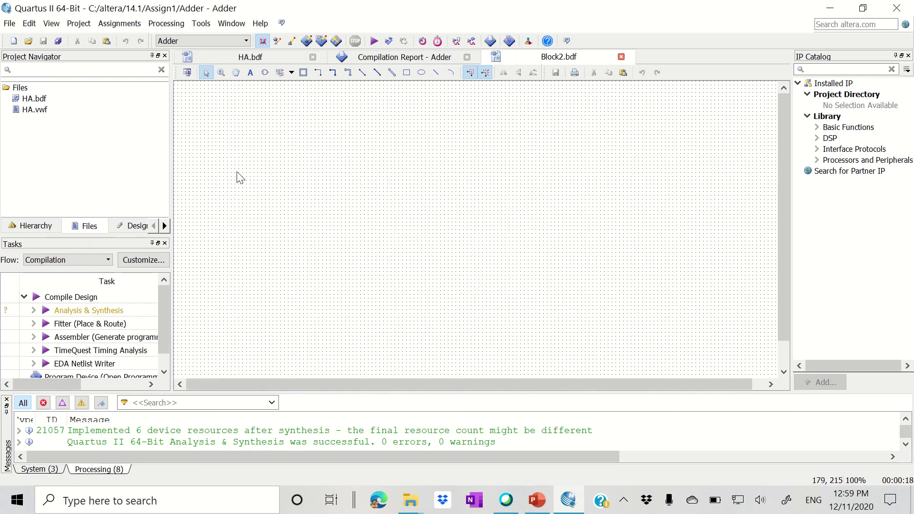
Place two HA symbols from the Project library in the new schematic, the second slightly lower and to the right of the first
left_click(265, 72)
scroll(336, 238, "up", 2)
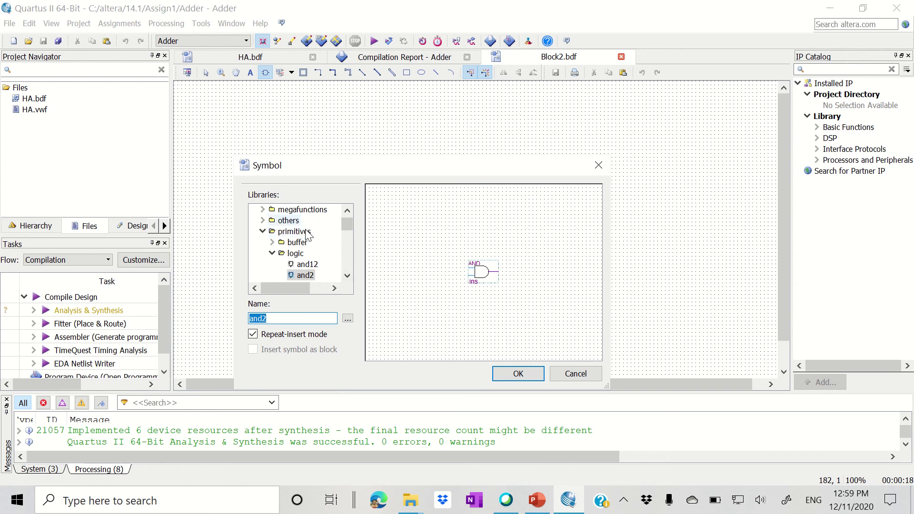
left_click(332, 222)
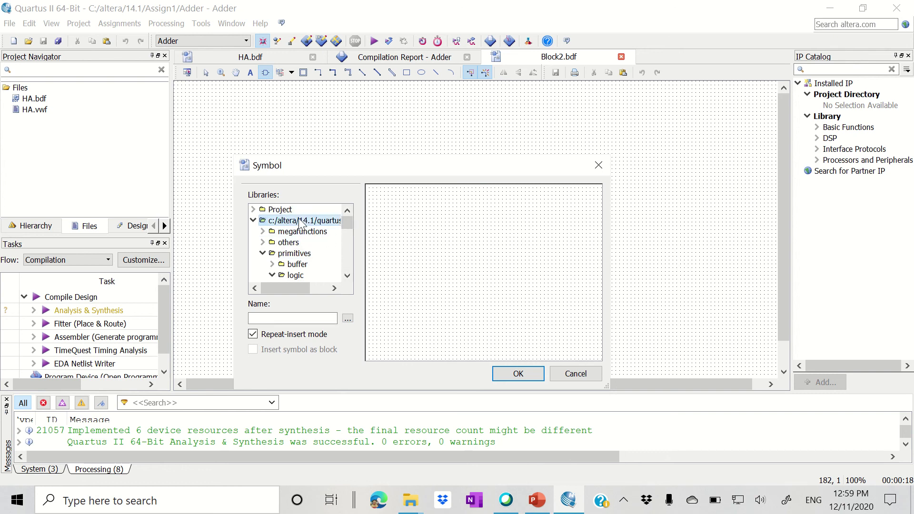
left_click(279, 210)
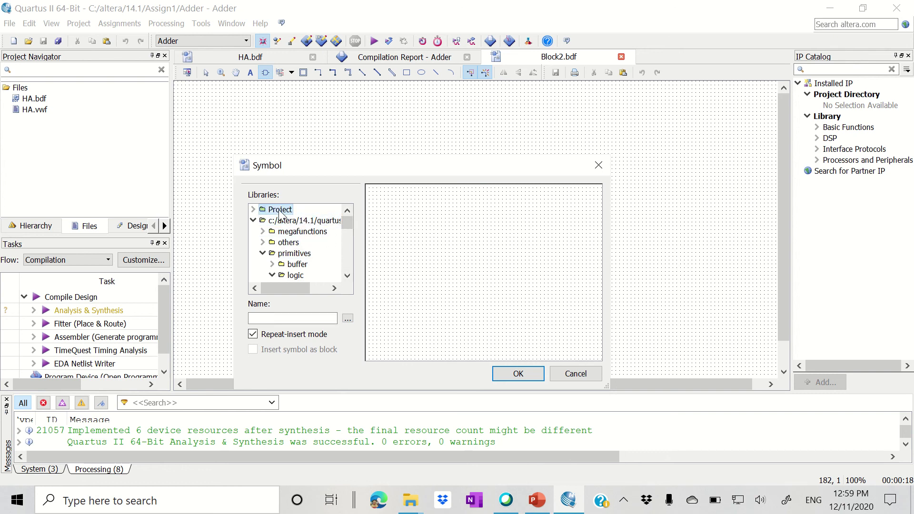
double_click(279, 210)
left_click(284, 221)
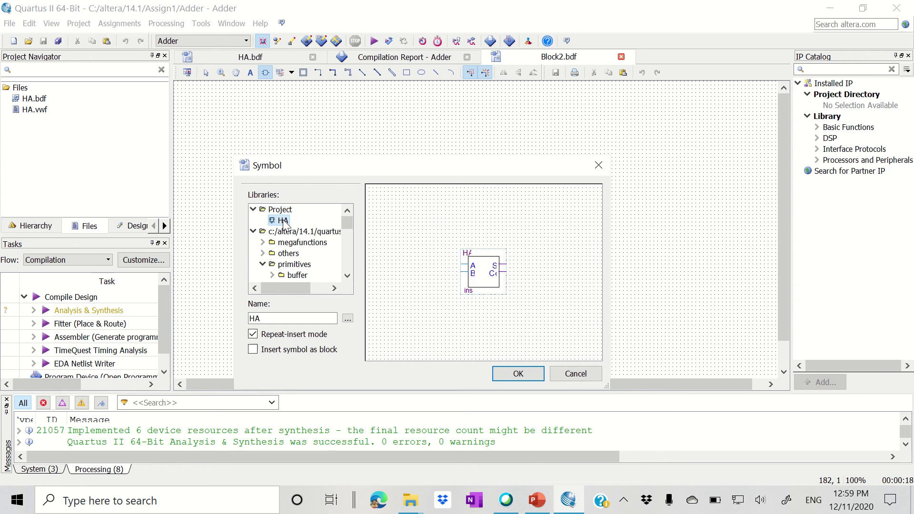
left_click(527, 374)
left_click(382, 126)
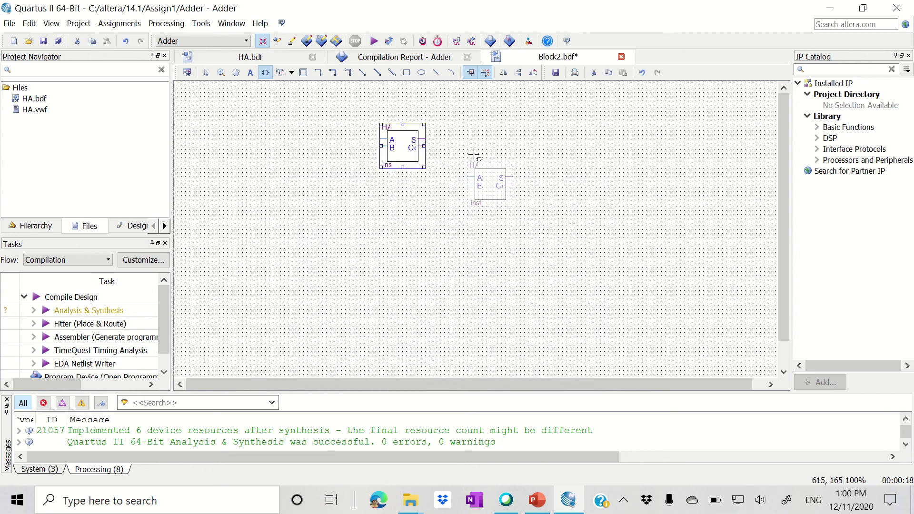
left_click(500, 141)
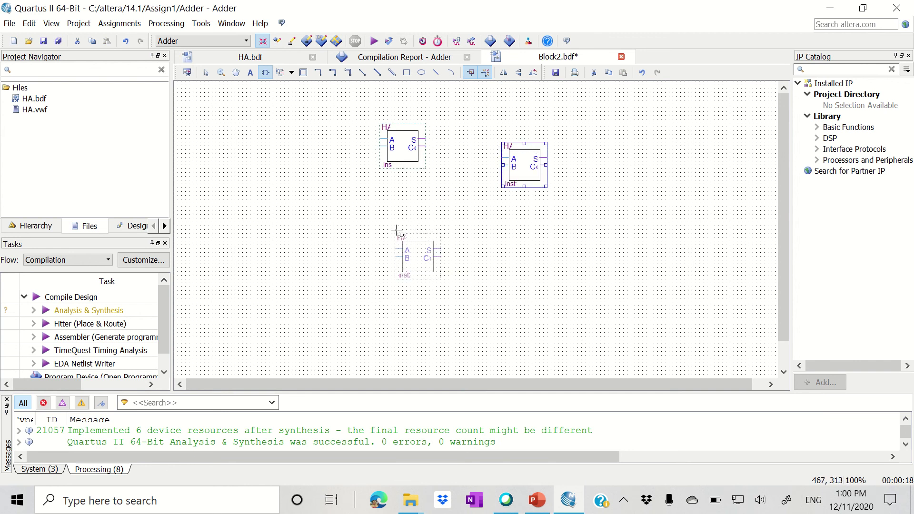
key("Escape")
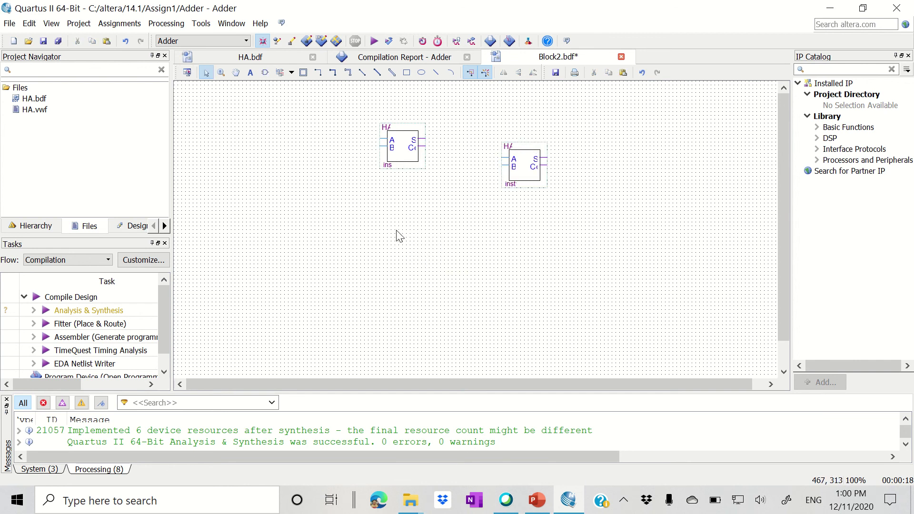
Place an or2 gate in the schematic just below the second HA symbol
left_click(265, 73)
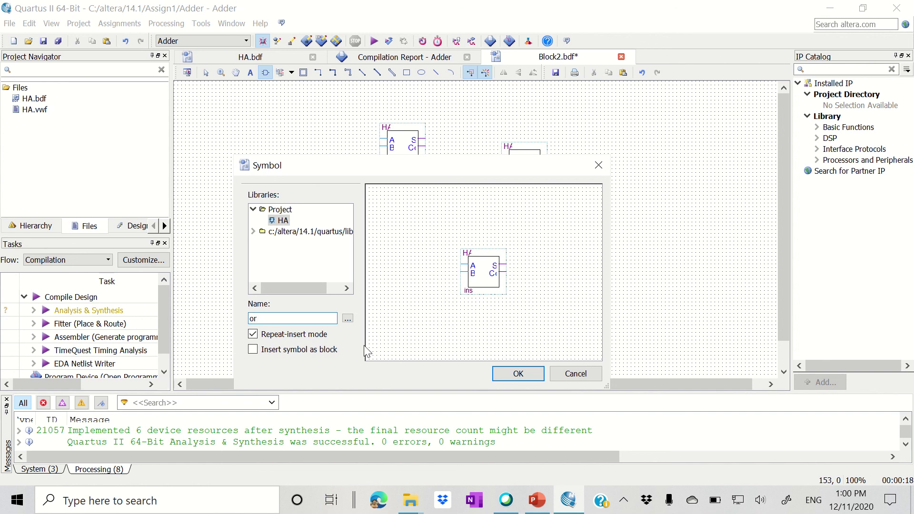
type("or2")
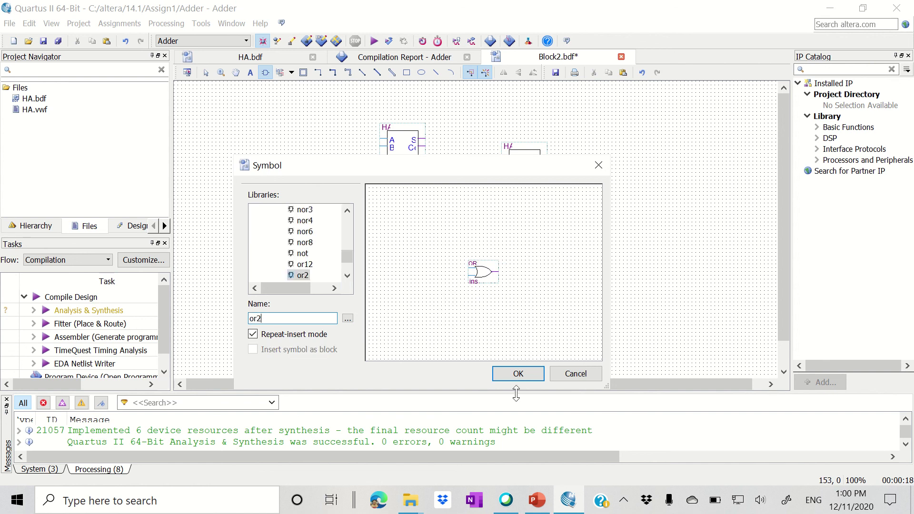
left_click(528, 373)
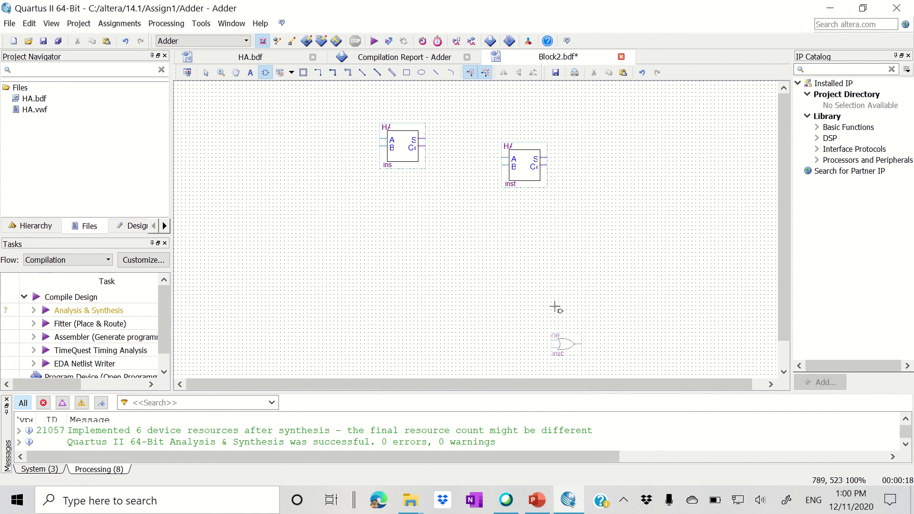
left_click(533, 211)
key("Escape")
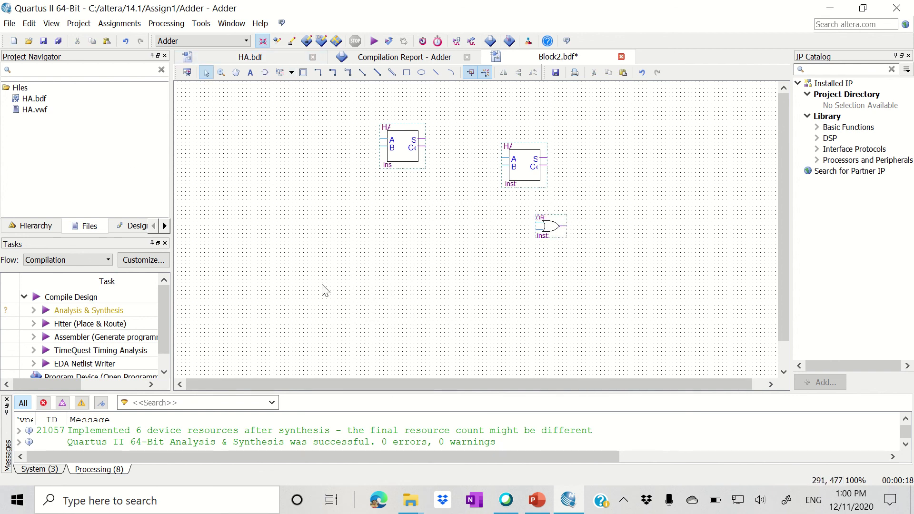
Open the HA.bdf schematic behind the first HA symbol to inspect its internal gates, and exit the program
double_click(402, 153)
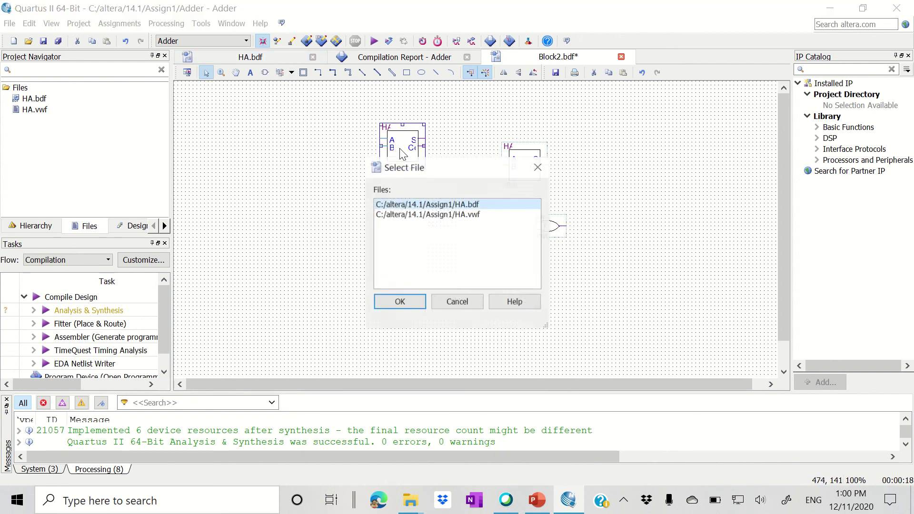
left_click(400, 303)
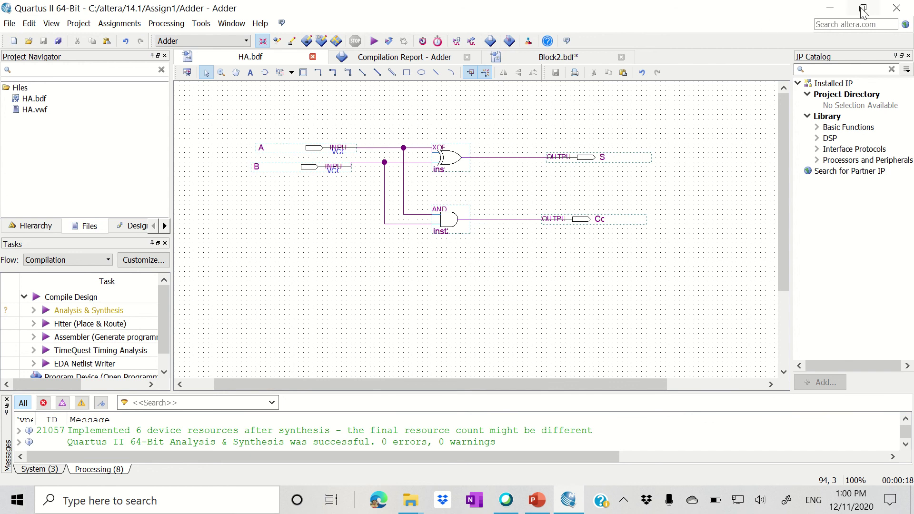
left_click(896, 8)
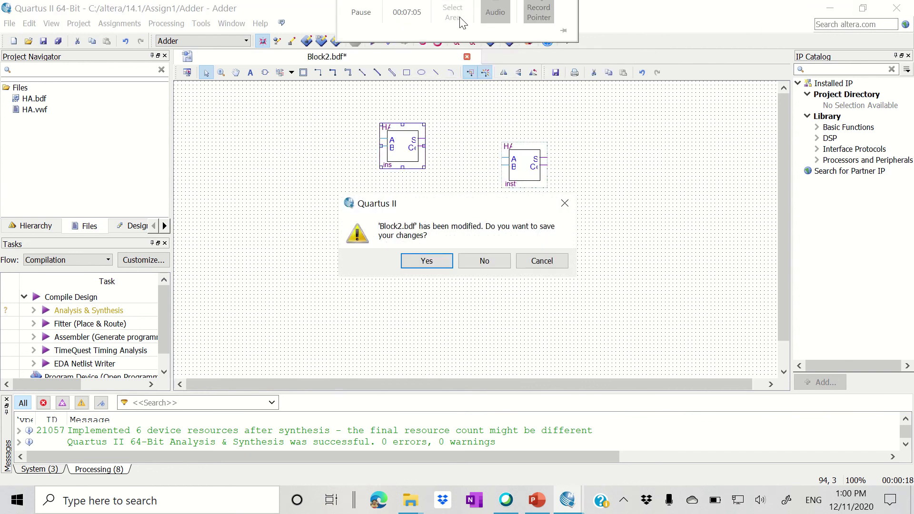